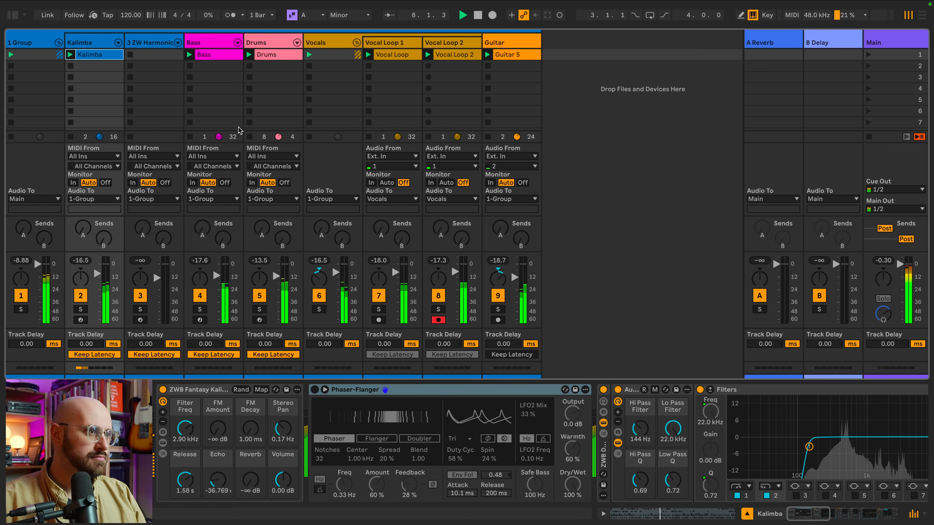
# Step: Stop playback, enable the Phaser-Flanger devices on the Kalimba, Drums and Vocals tracks, and play the set with them on
pyautogui.press('space')
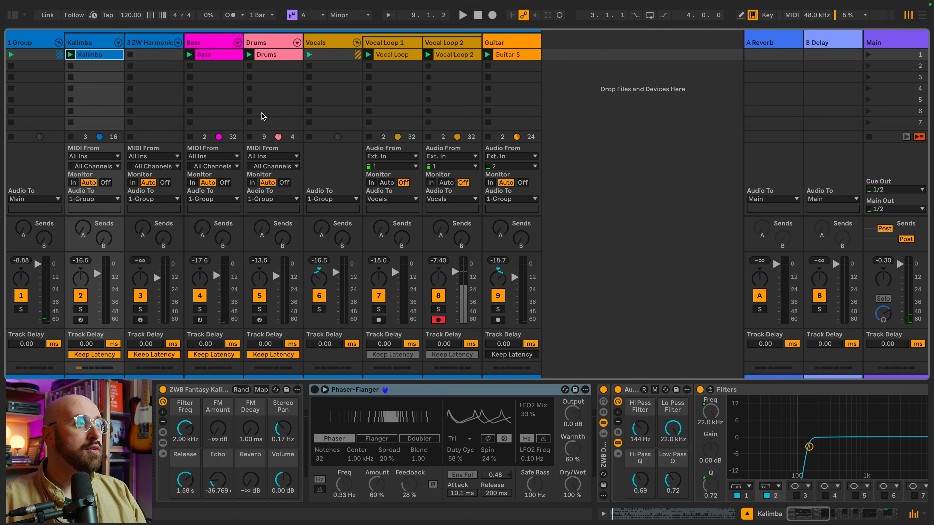
pyautogui.click(314, 389)
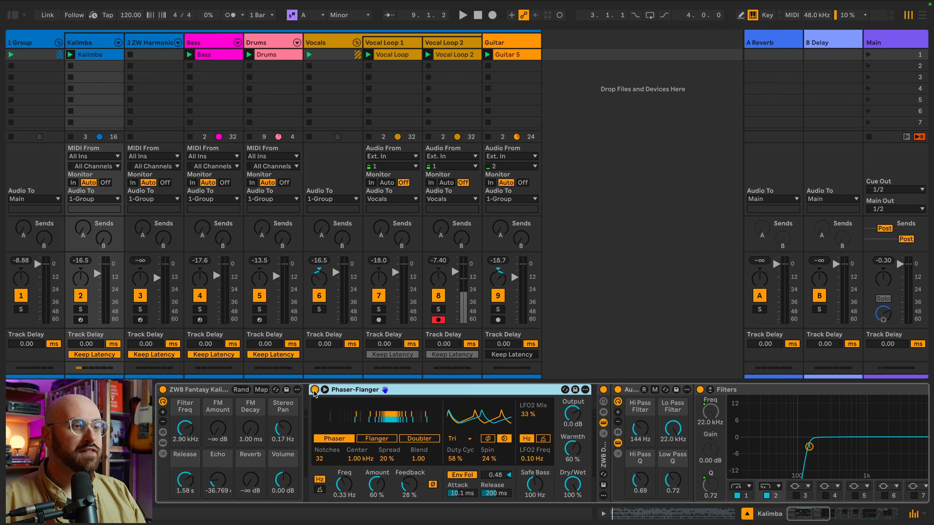
pyautogui.click(268, 43)
pyautogui.click(314, 390)
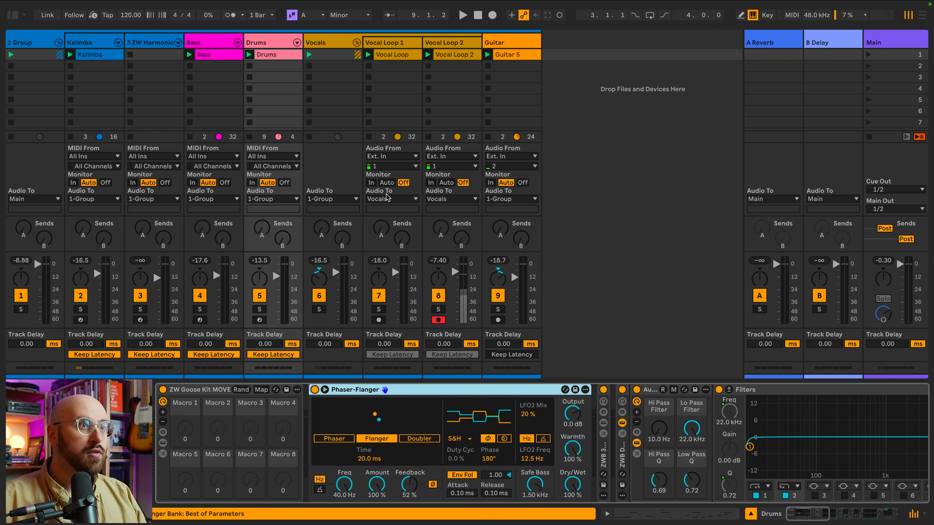
pyautogui.click(331, 43)
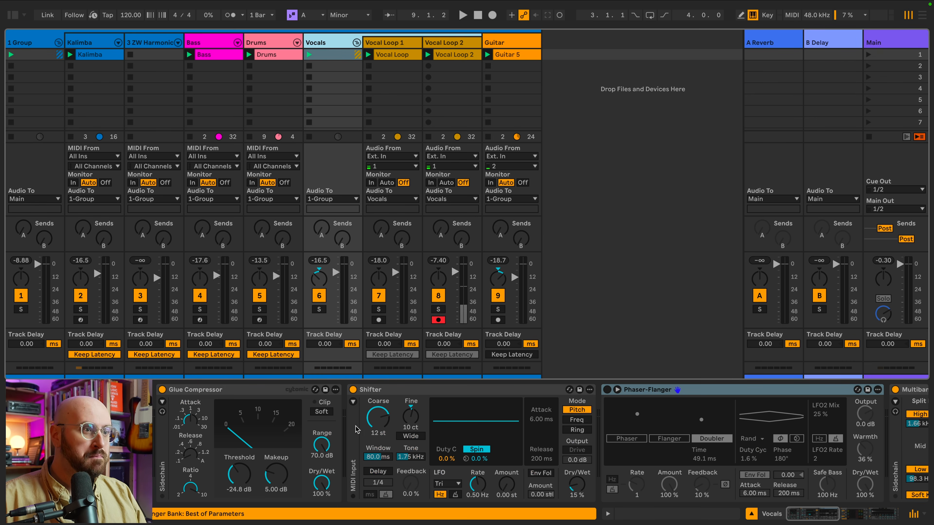
pyautogui.click(607, 390)
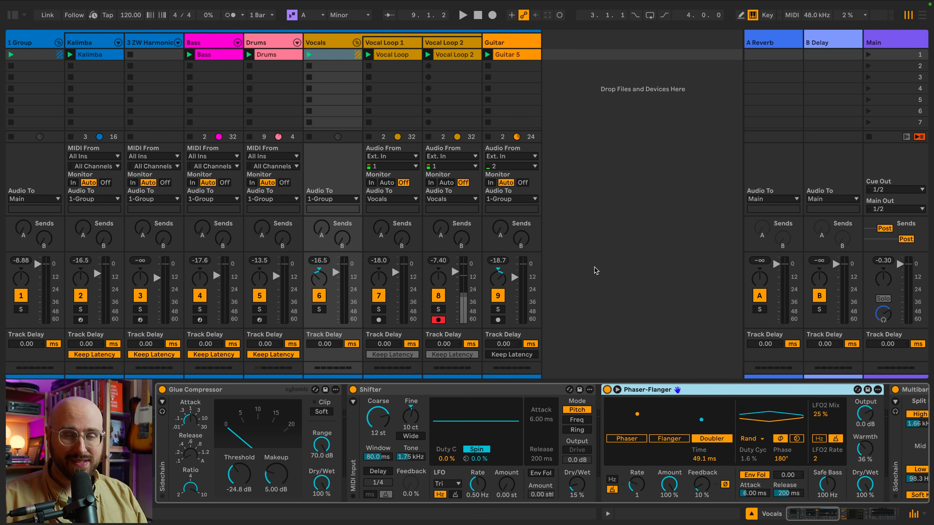
pyautogui.press('space')
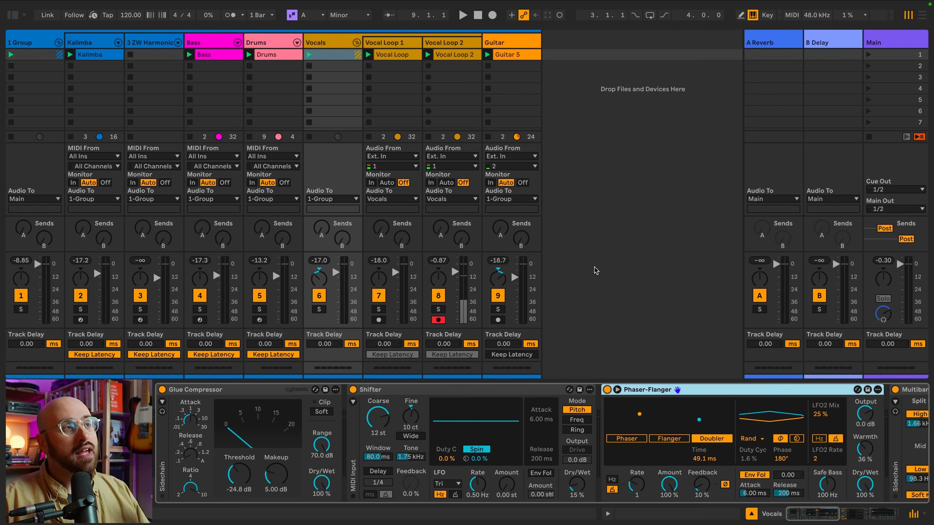
# Step: Solo the Kalimba track and play it briefly with its Phaser-Flanger enabled
pyautogui.click(98, 43)
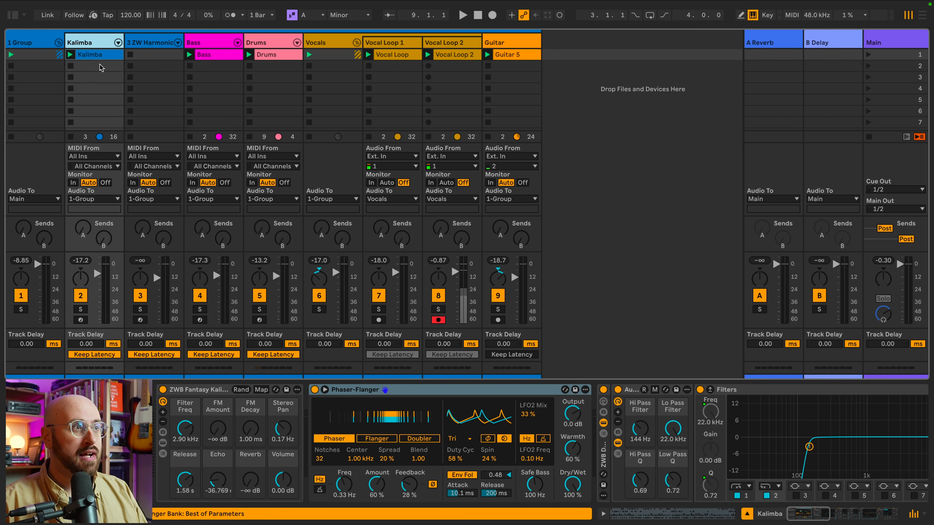
pyautogui.click(80, 309)
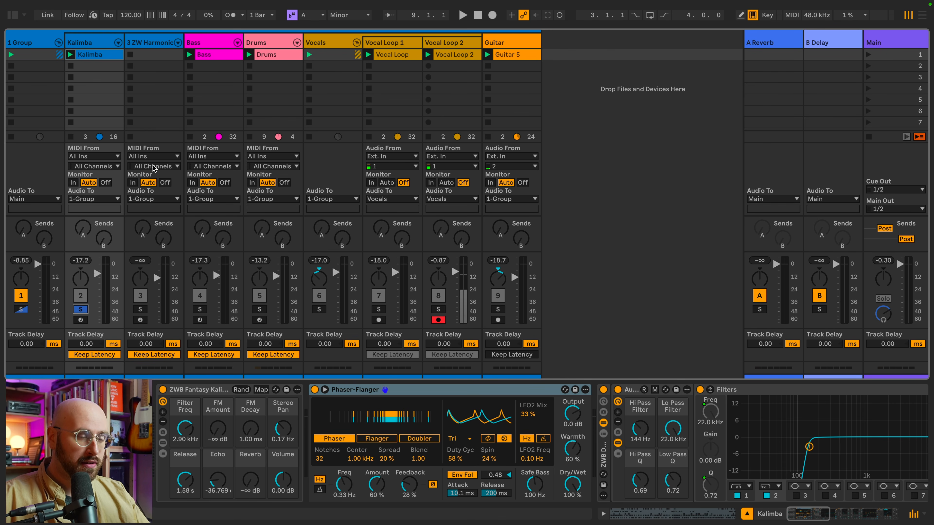
pyautogui.press('space')
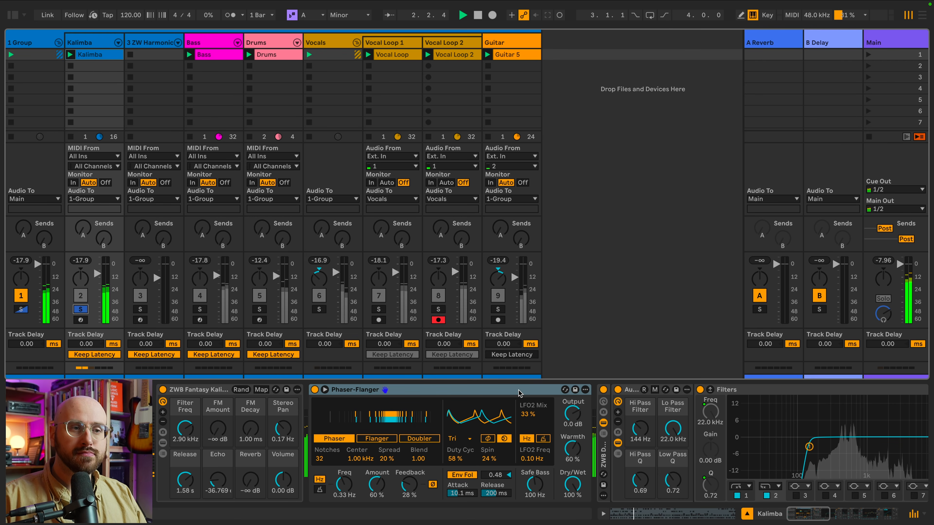
pyautogui.press('space')
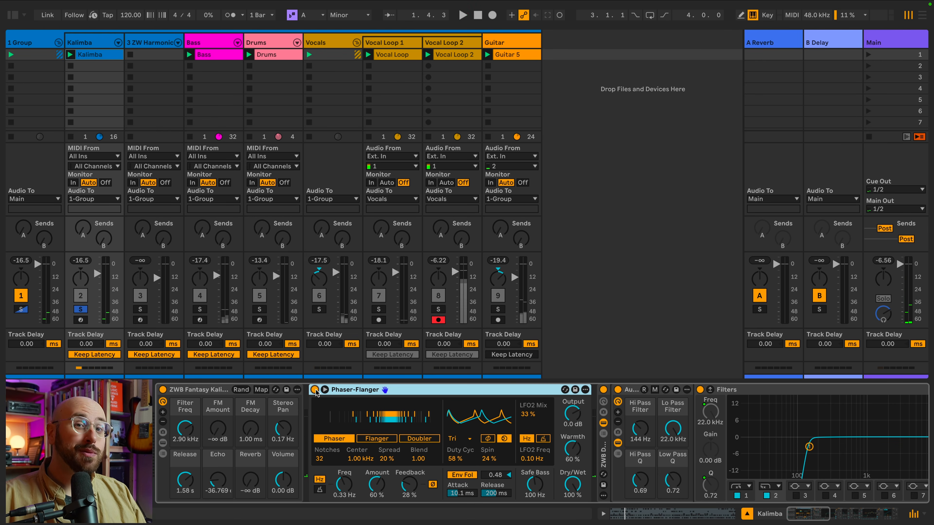
# Step: Bypass the Kalimba track's Phaser-Flanger and re-enable it during playback to compare the dry and processed sound
pyautogui.click(315, 390)
pyautogui.press('space')
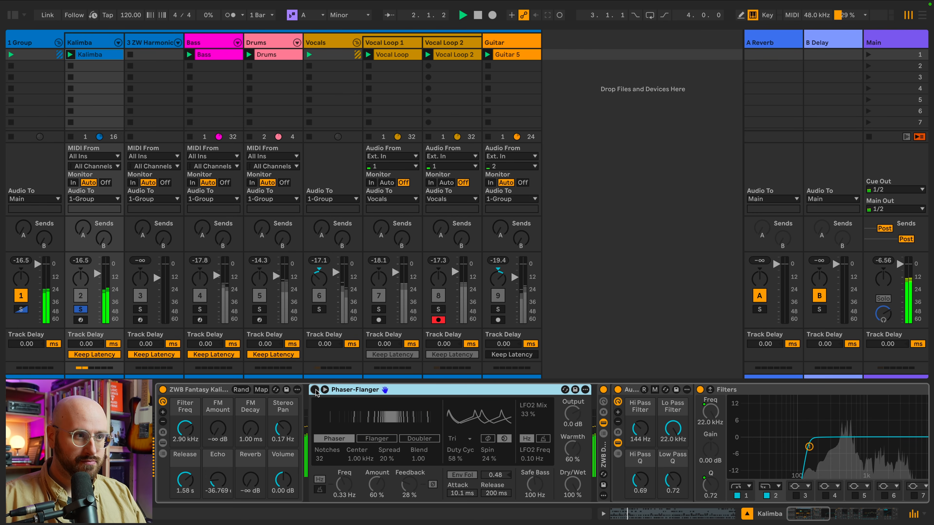
pyautogui.click(315, 389)
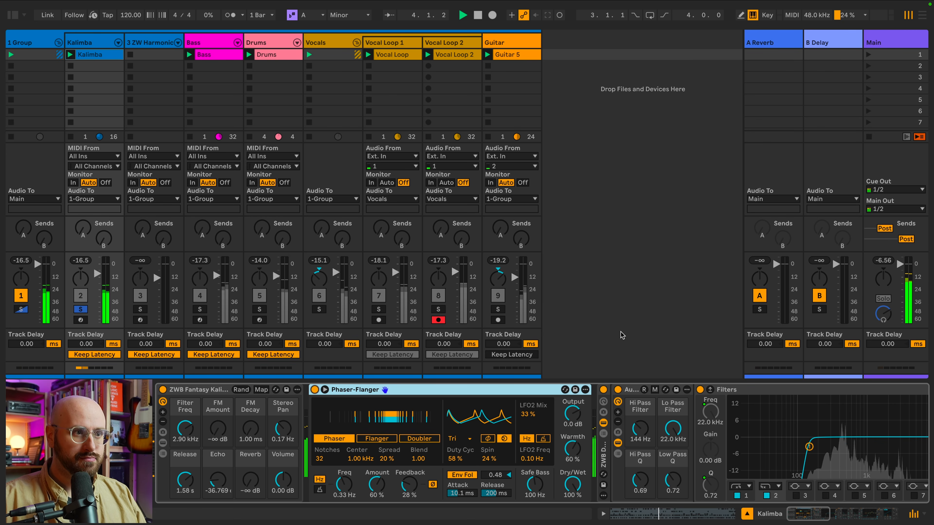
pyautogui.press('space')
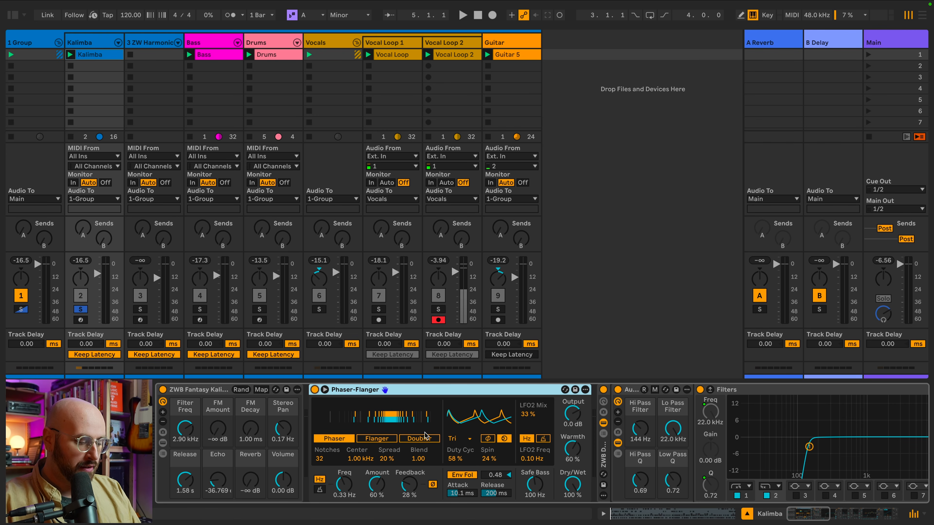
# Step: Find Phaser-Flanger by searching "phase", add it before the existing one on the Kalimba track, and set the existing one's Dry/Wet to 0%
pyautogui.hotkey('ctrl', 'f')
pyautogui.write('phase')
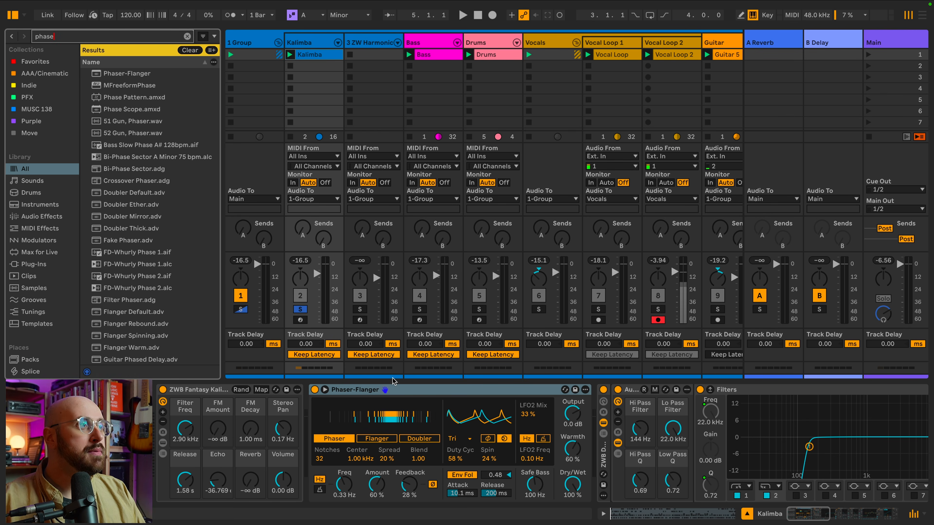
pyautogui.moveTo(116, 74); pyautogui.dragTo(311, 436)
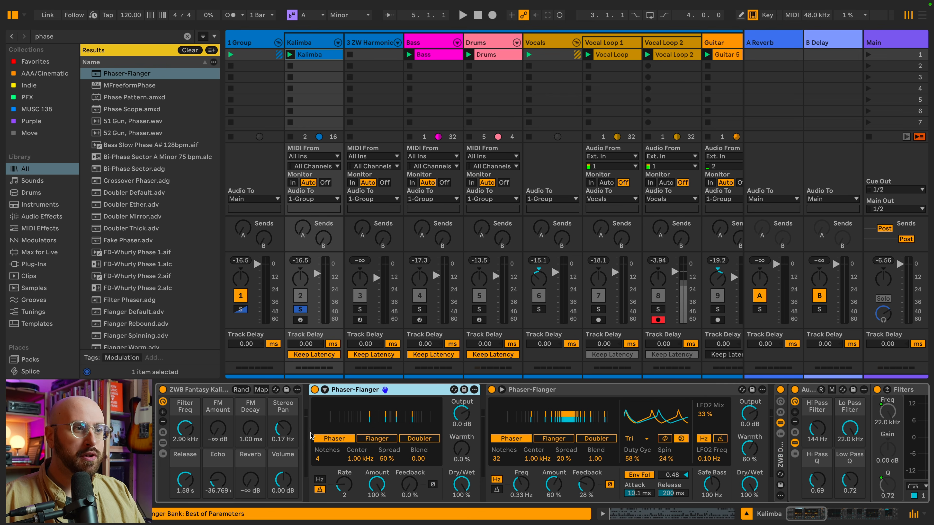
pyautogui.click(526, 390)
pyautogui.moveTo(739, 485); pyautogui.dragTo(739, 492)
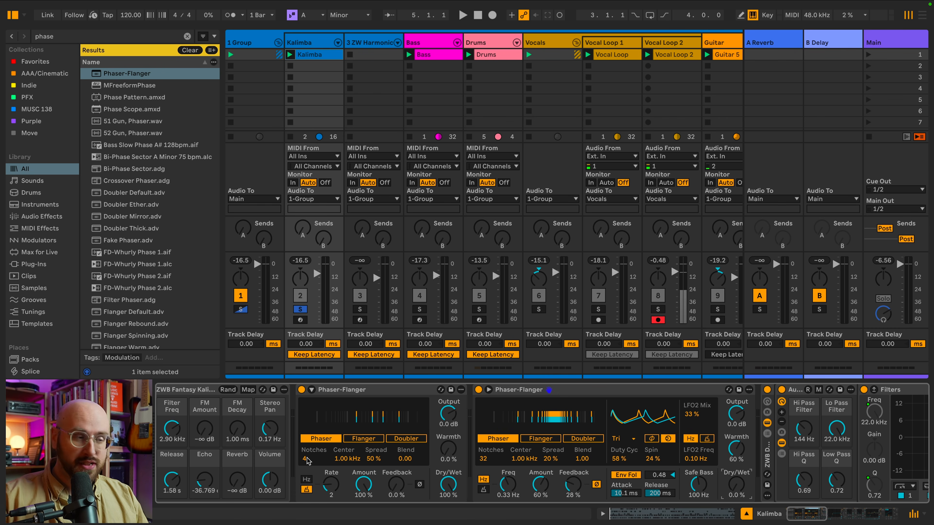
# Step: Audition different Notches values from 1 up to 42 on the new Phaser-Flanger and set Notches to 32
pyautogui.write('2')
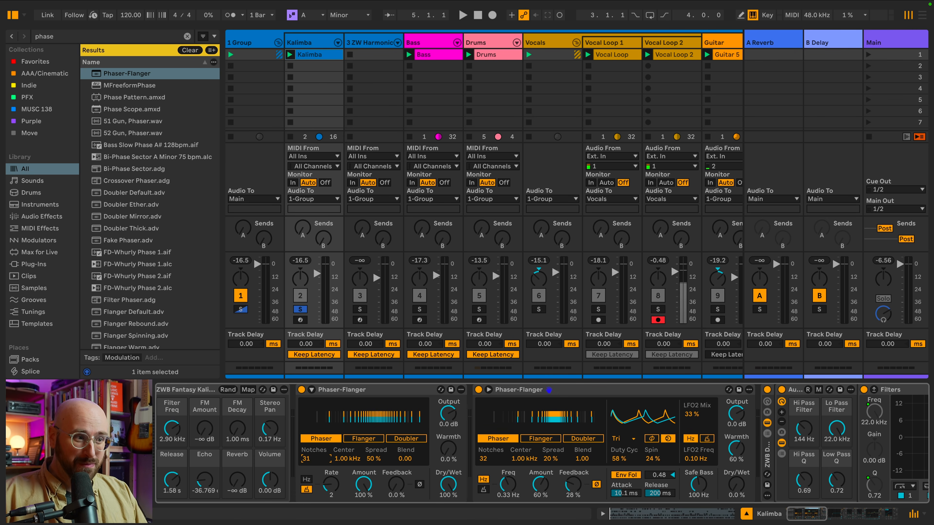
pyautogui.press('BackSpace')
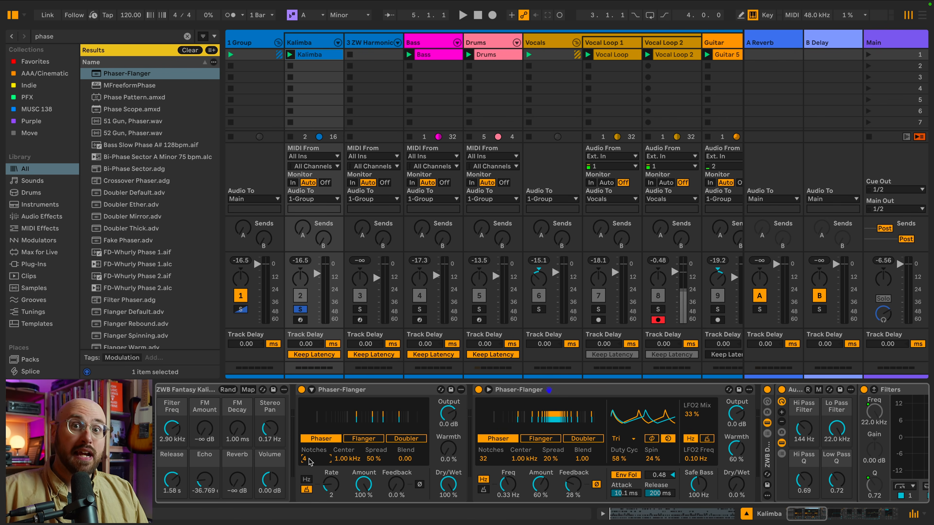
pyautogui.press('space')
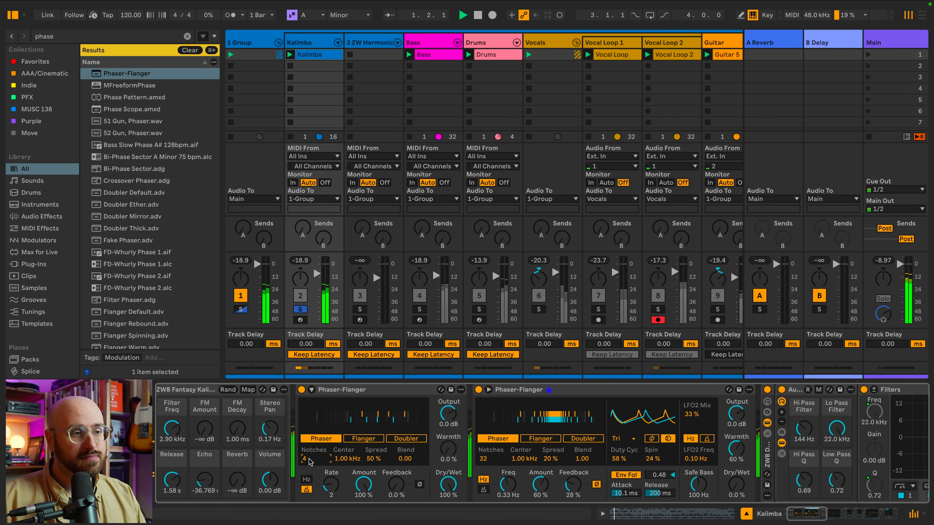
pyautogui.press('BackSpace')
pyautogui.write('1')
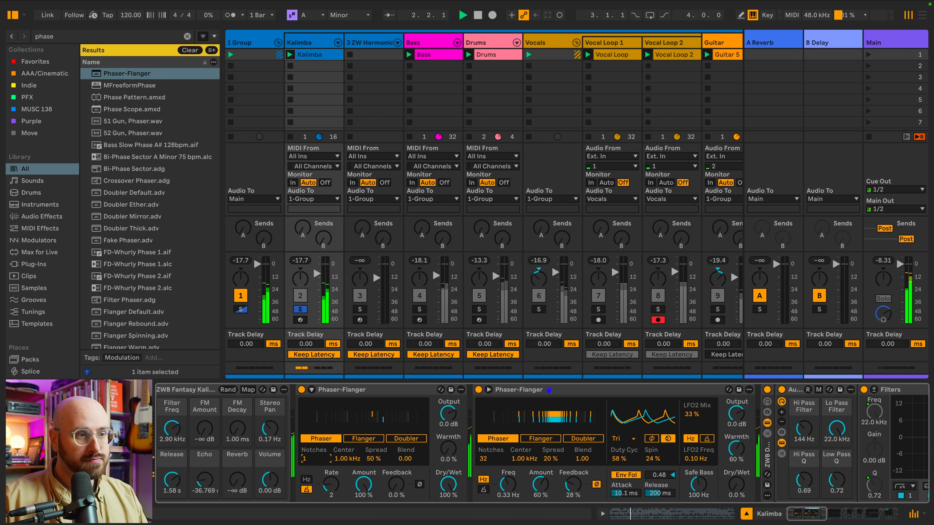
pyautogui.write('2')
pyautogui.moveTo(316, 459); pyautogui.dragTo(315, 403)
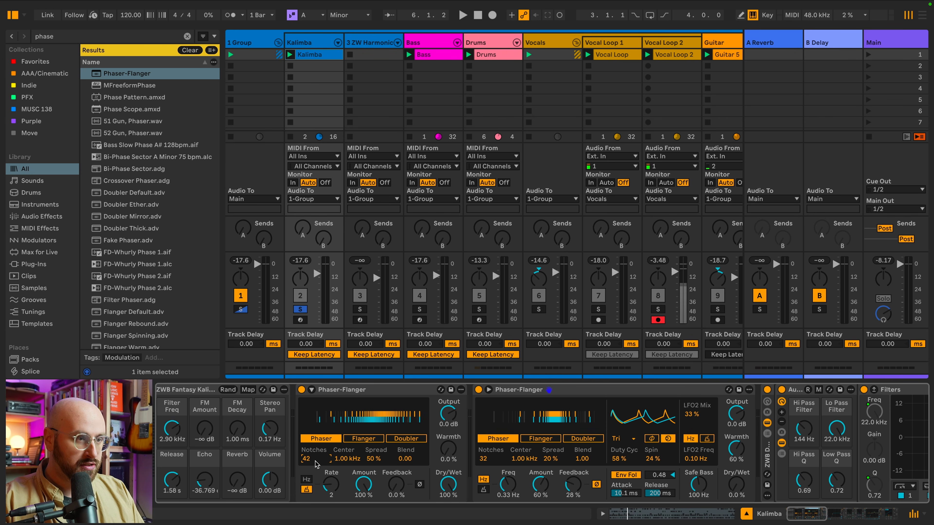
pyautogui.write('32')
pyautogui.press('Return')
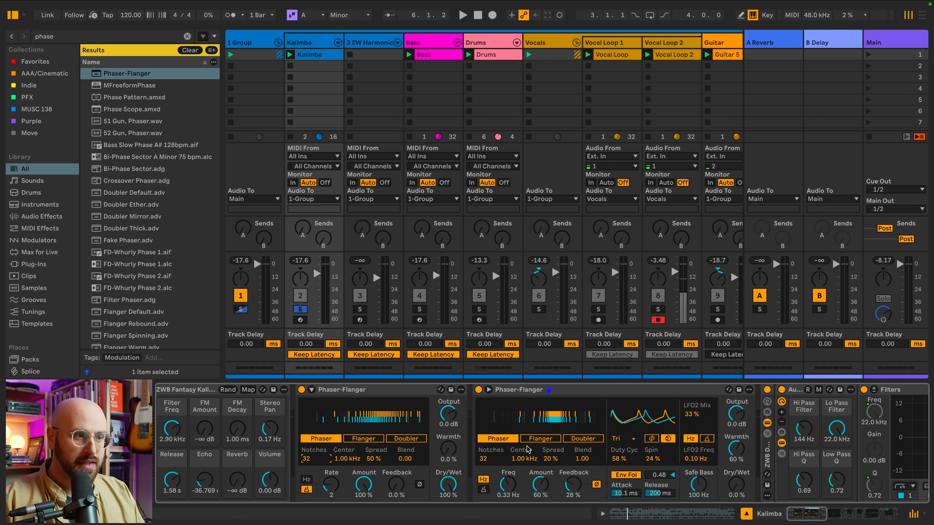
# Step: Sweep the new Phaser-Flanger's Center frequency during playback to hear its effect and return it to 1.00 kHz
pyautogui.moveTo(345, 459)
pyautogui.mouseDown()
pyautogui.moveTo(345, 478)
pyautogui.moveTo(345, 460)
pyautogui.mouseUp()
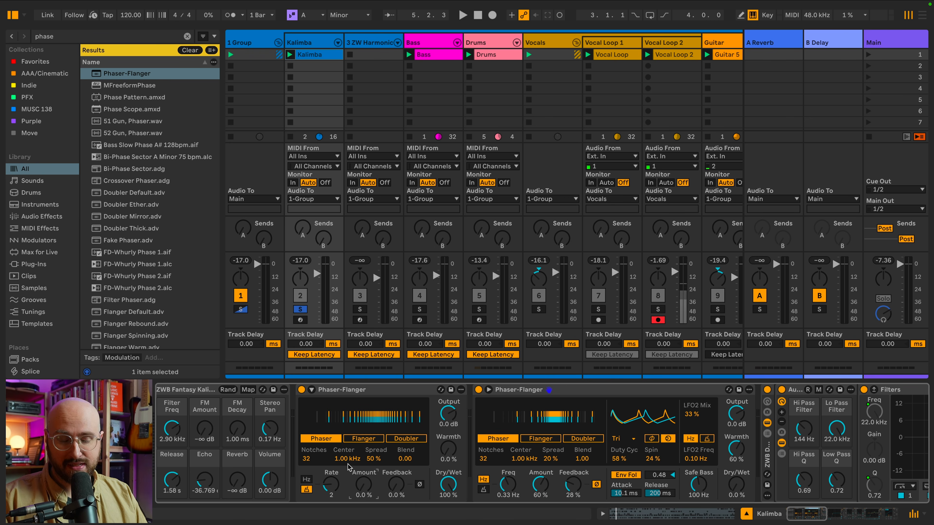
pyautogui.press('space')
pyautogui.moveTo(347, 464)
pyautogui.mouseDown()
pyautogui.moveTo(347, 398)
pyautogui.moveTo(347, 462)
pyautogui.moveTo(347, 452)
pyautogui.mouseUp()
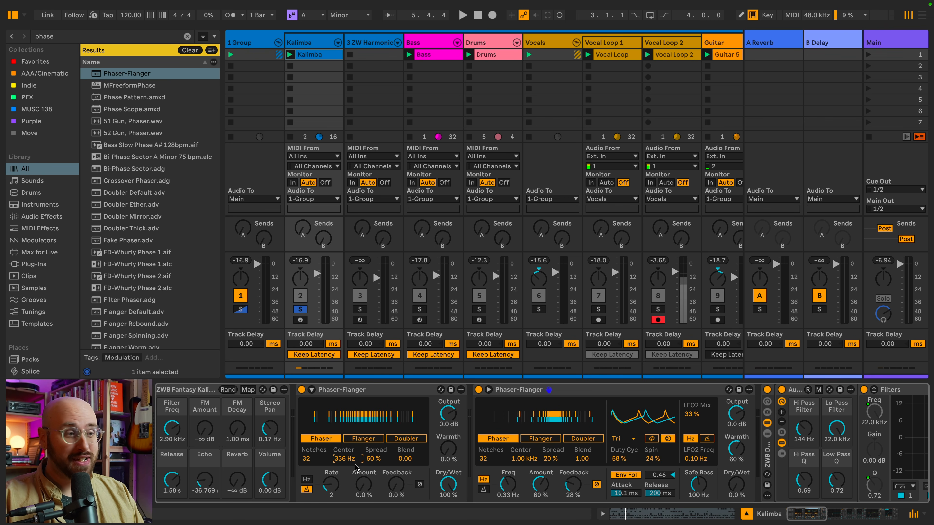
pyautogui.moveTo(347, 464)
pyautogui.mouseDown()
pyautogui.moveTo(347, 473)
pyautogui.moveTo(346, 427)
pyautogui.moveTo(346, 478)
pyautogui.moveTo(347, 448)
pyautogui.mouseUp()
pyautogui.press('space')
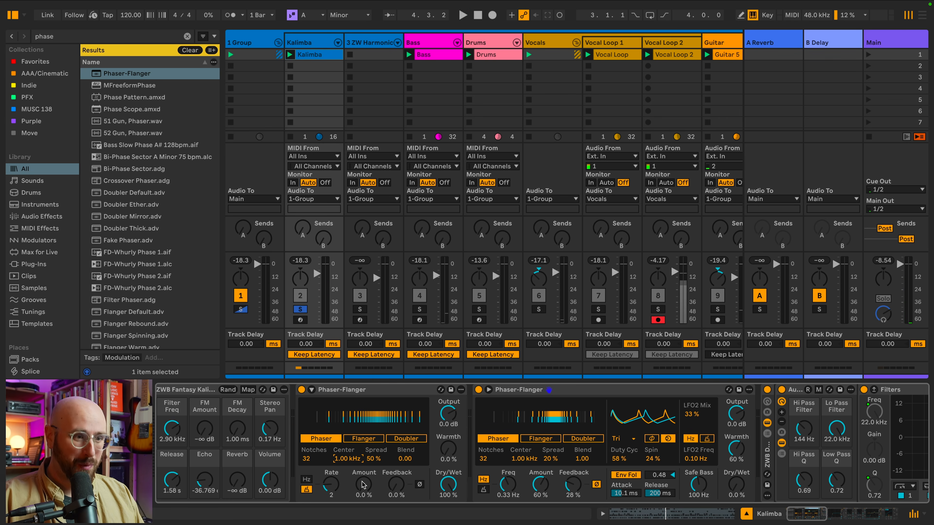
# Step: Set the new Phaser-Flanger's Amount to 60%
pyautogui.click(363, 485)
pyautogui.write('60')
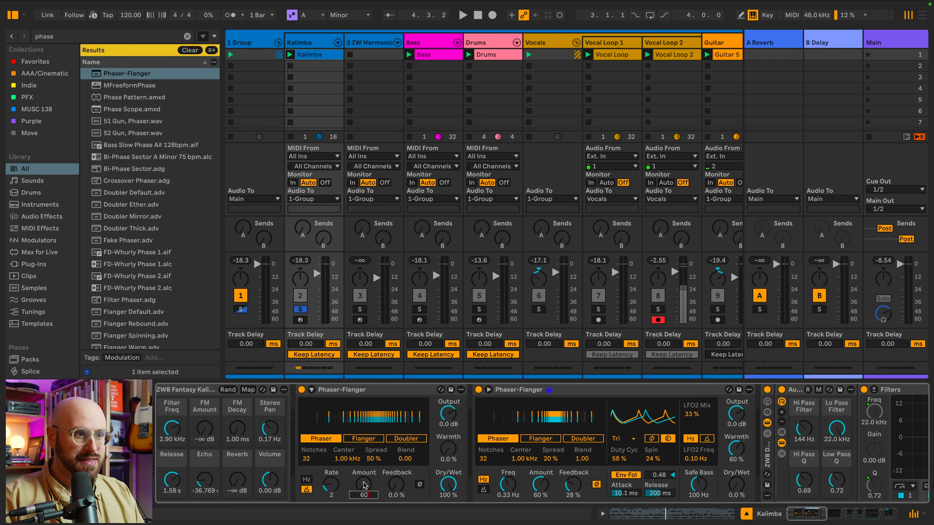
pyautogui.press('Return')
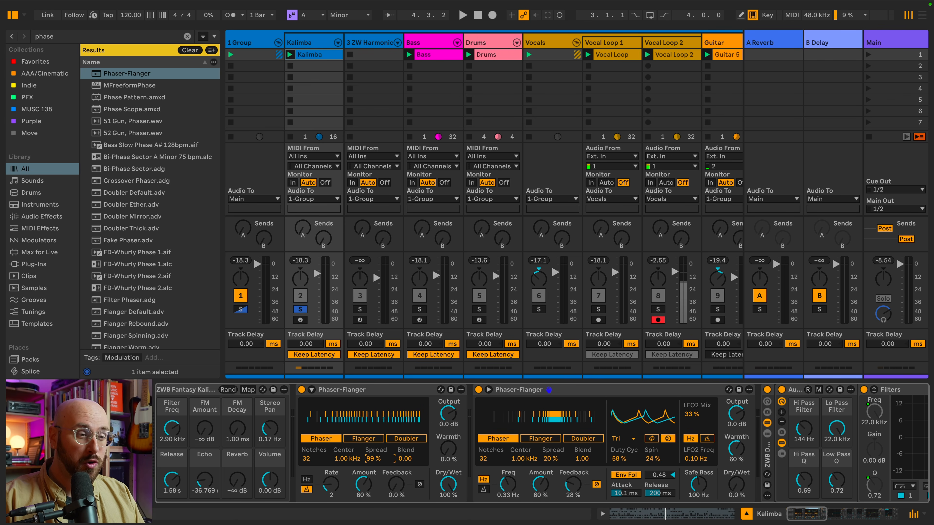
# Step: Audition the new Phaser-Flanger's Spread from 0% to 100%, and set Spread to 20% and Blend to 1.00
pyautogui.moveTo(374, 458); pyautogui.dragTo(375, 408)
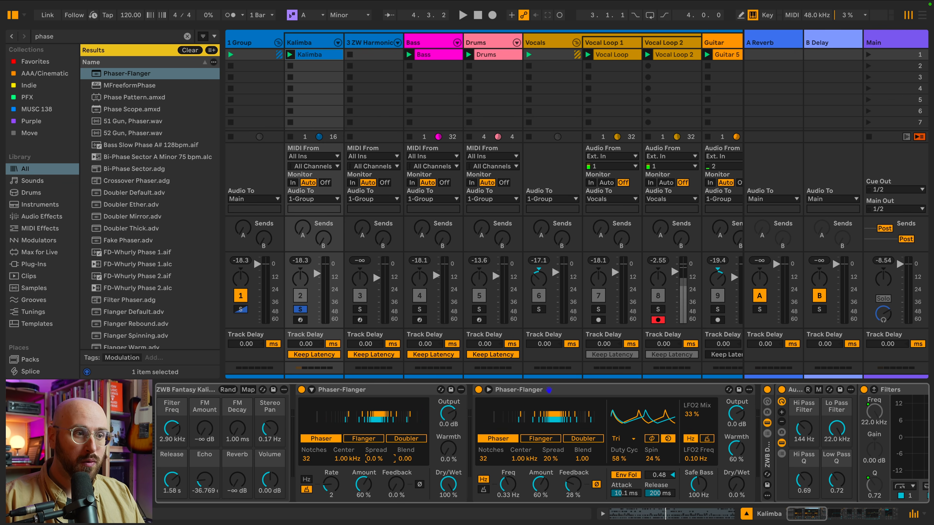
pyautogui.press('space')
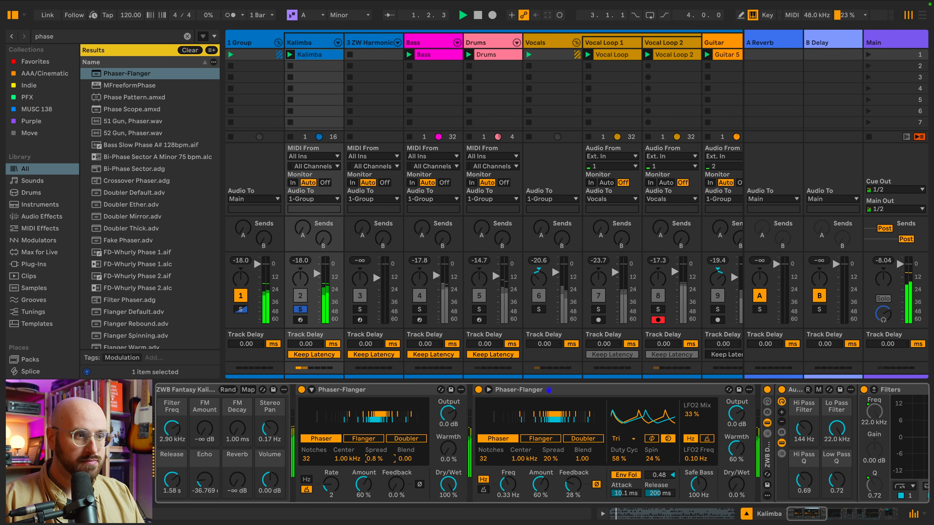
pyautogui.moveTo(371, 458); pyautogui.dragTo(371, 408)
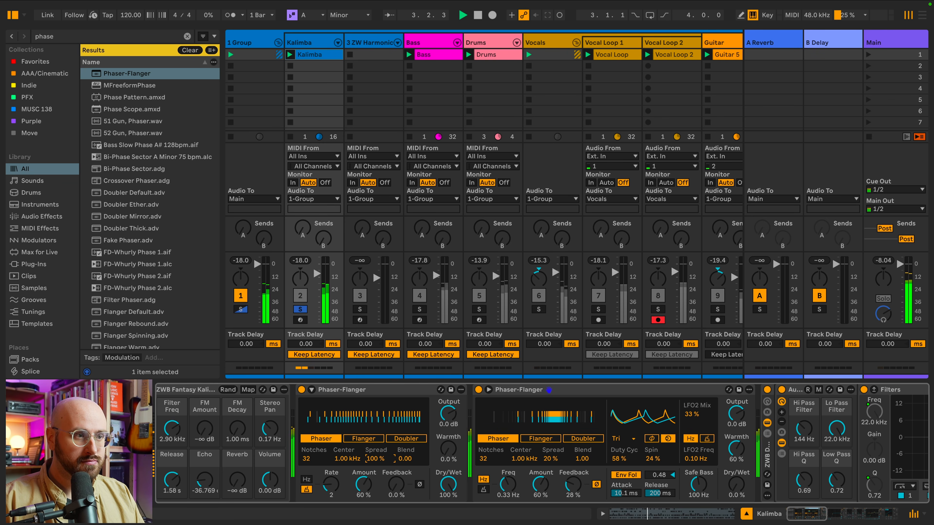
pyautogui.moveTo(371, 409)
pyautogui.mouseDown()
pyautogui.moveTo(372, 444)
pyautogui.moveTo(371, 409)
pyautogui.mouseUp()
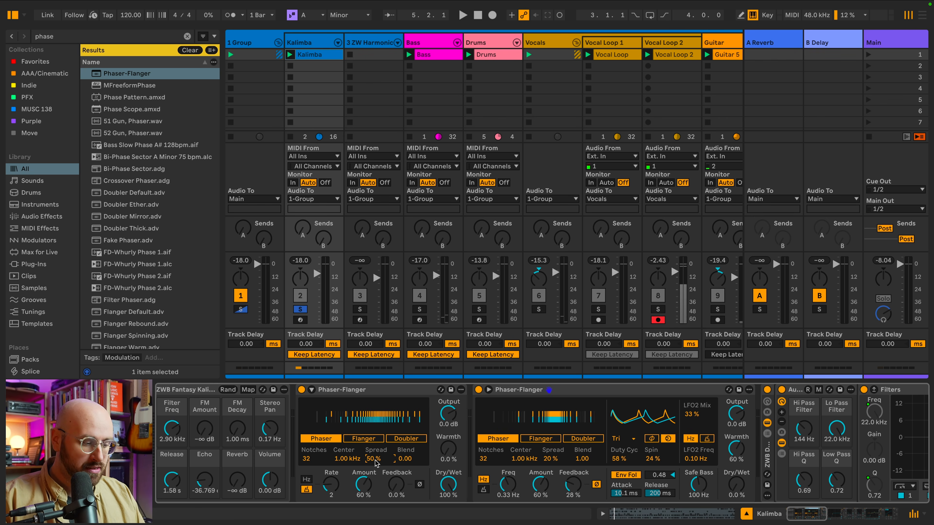
pyautogui.click(406, 460)
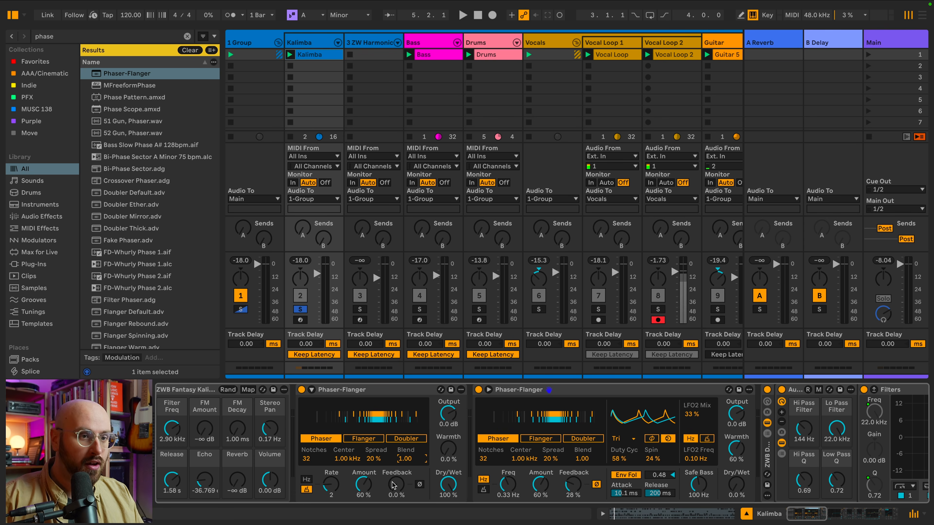
# Step: Audition the new Phaser-Flanger's Feedback during playback, set it to 20%, and turn on feedback phase inversion
pyautogui.press('space')
pyautogui.moveTo(393, 486)
pyautogui.mouseDown()
pyautogui.moveTo(394, 421)
pyautogui.moveTo(397, 487)
pyautogui.mouseUp()
pyautogui.press('space')
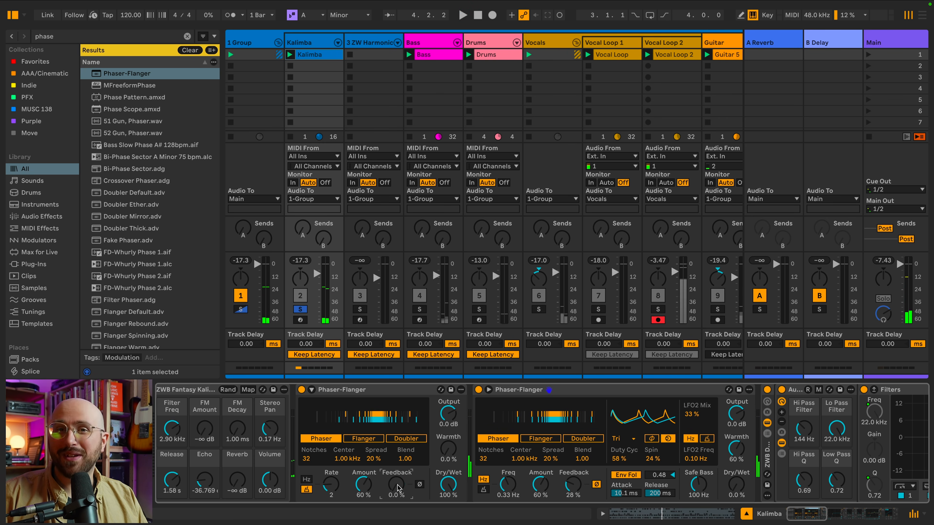
pyautogui.moveTo(397, 487); pyautogui.dragTo(398, 488)
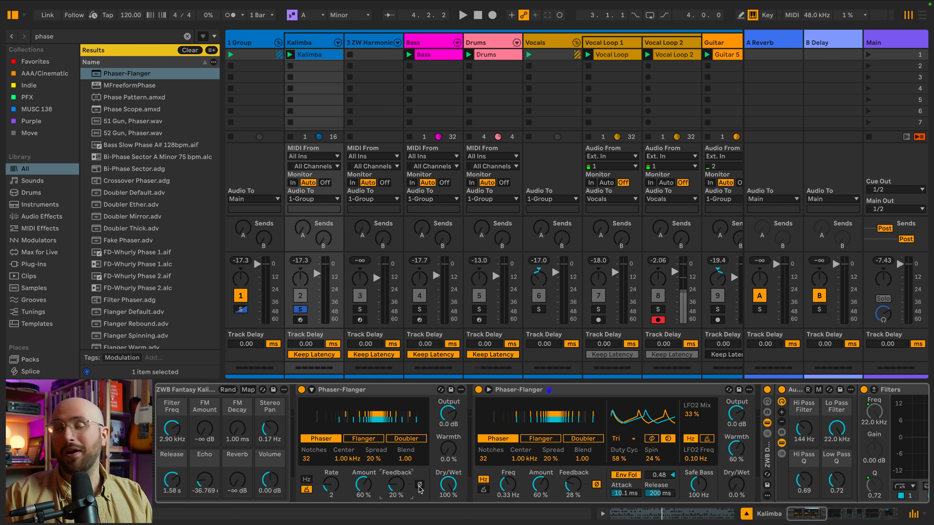
pyautogui.click(419, 485)
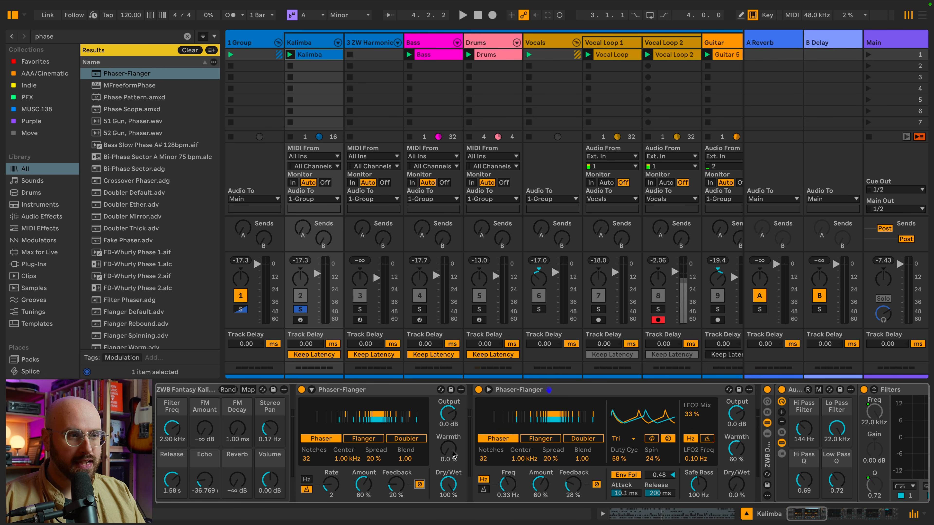
# Step: Audition the new Phaser-Flanger's Warmth during playback, including the maximum, and set it to 60%
pyautogui.press('space')
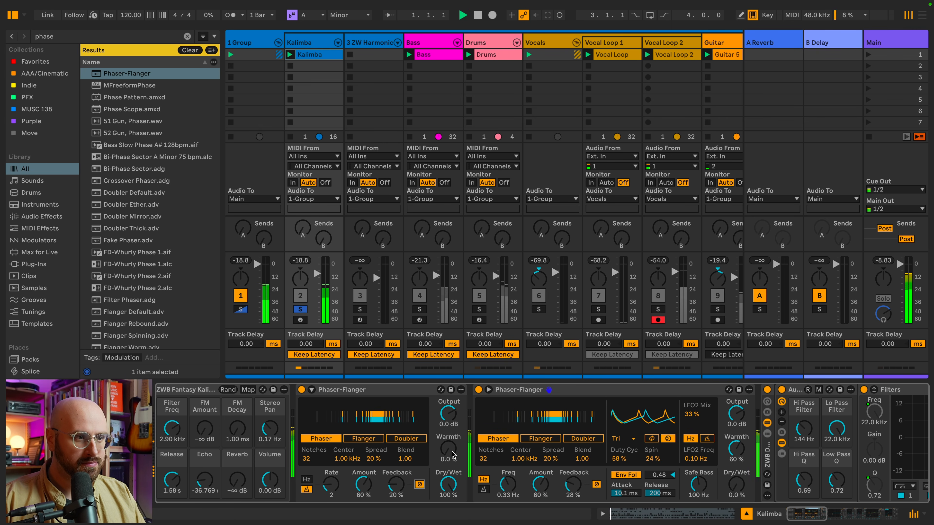
pyautogui.moveTo(448, 448)
pyautogui.mouseDown()
pyautogui.moveTo(448, 426)
pyautogui.moveTo(452, 461)
pyautogui.mouseUp()
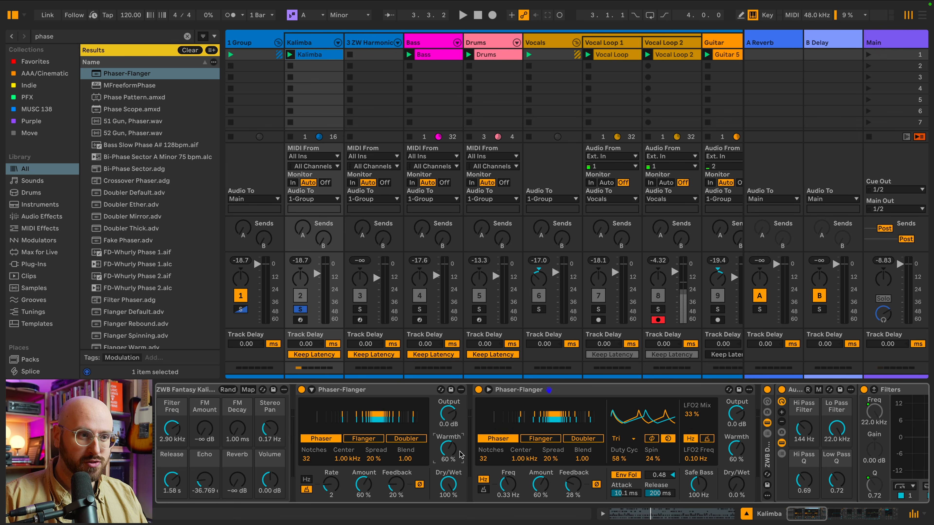
pyautogui.press('space')
pyautogui.moveTo(446, 449); pyautogui.dragTo(446, 434)
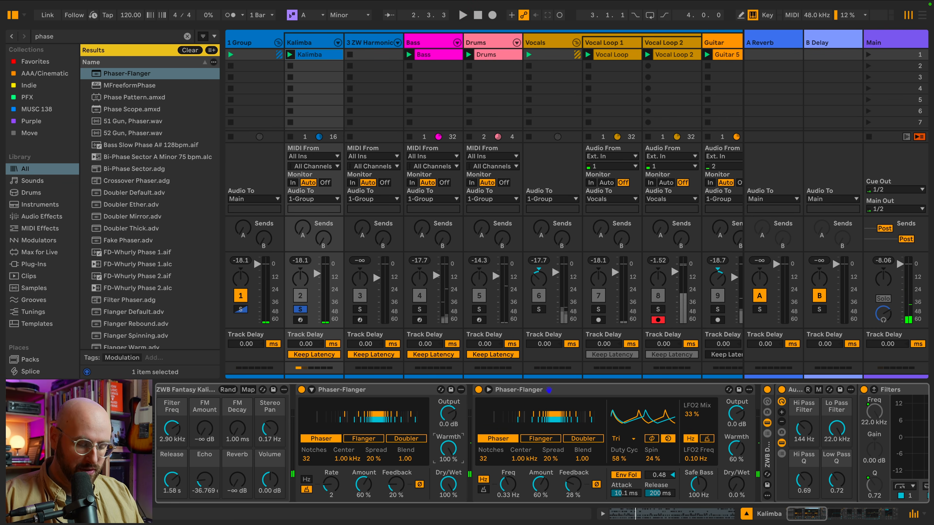
pyautogui.write('60')
pyautogui.press('Return')
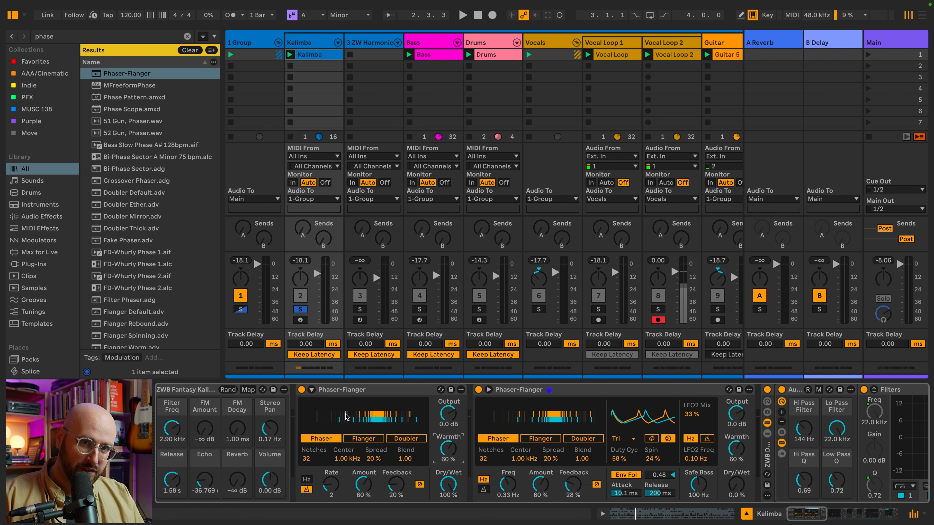
# Step: Expand the new Phaser-Flanger's modulation section and review the available LFO waveforms, keeping Triangle
pyautogui.click(312, 389)
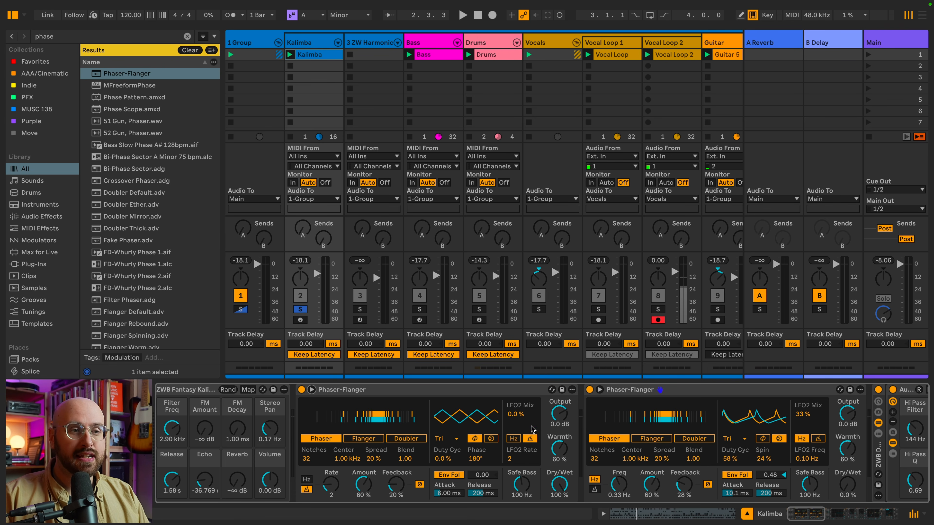
pyautogui.click(446, 439)
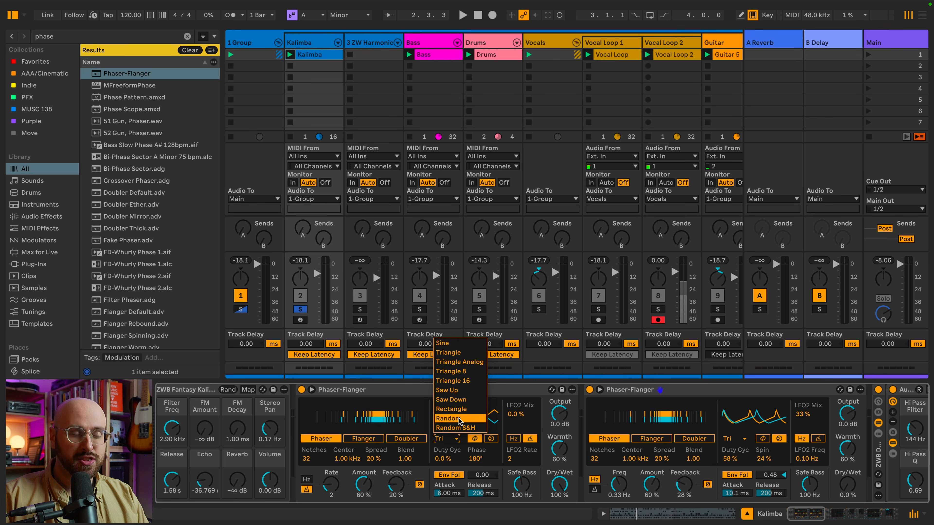
pyautogui.click(456, 442)
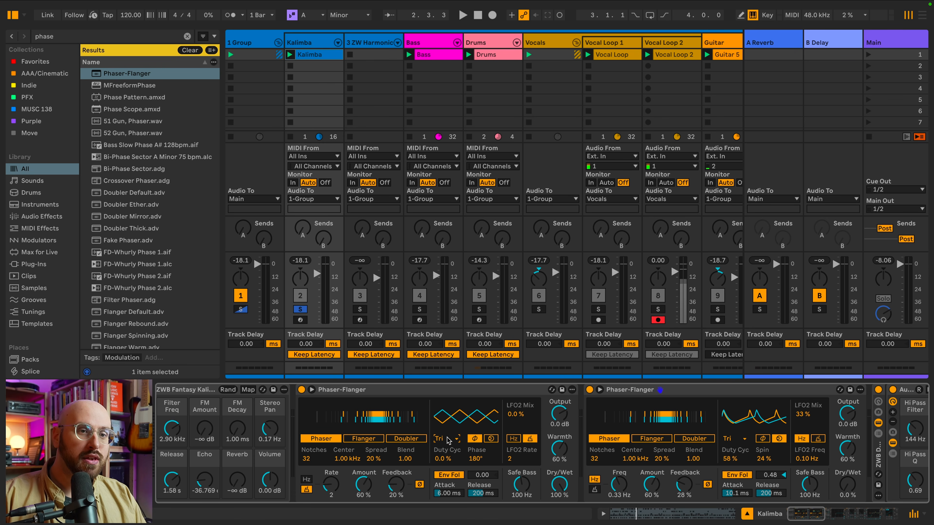
# Step: Switch the new Phaser-Flanger's LFO from Phase to Spin mode, with Spin at 24% and Duty Cycle at 58%
pyautogui.click(491, 438)
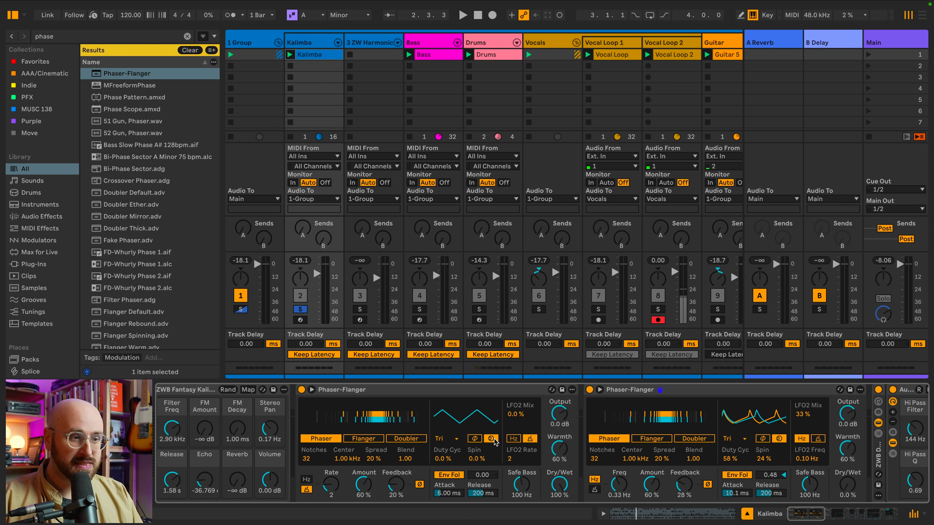
pyautogui.moveTo(476, 459); pyautogui.dragTo(477, 447)
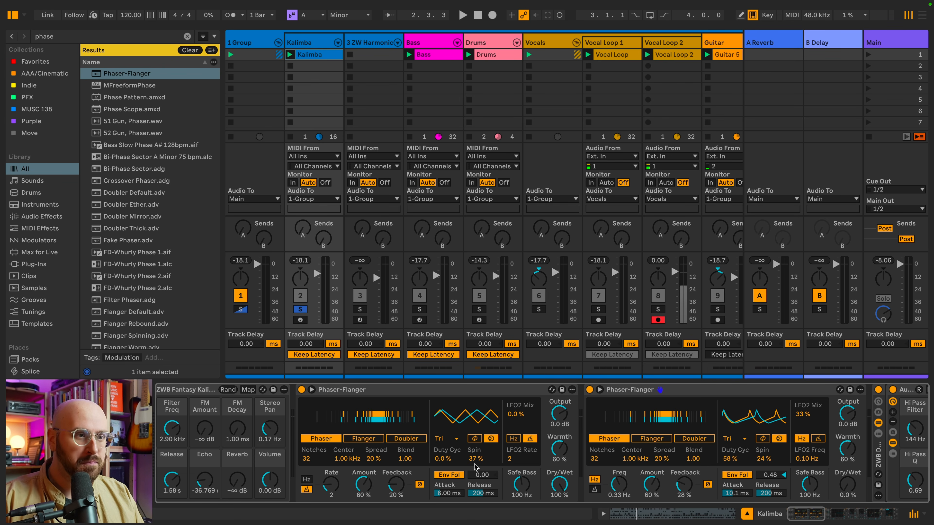
pyautogui.moveTo(475, 465); pyautogui.dragTo(475, 462)
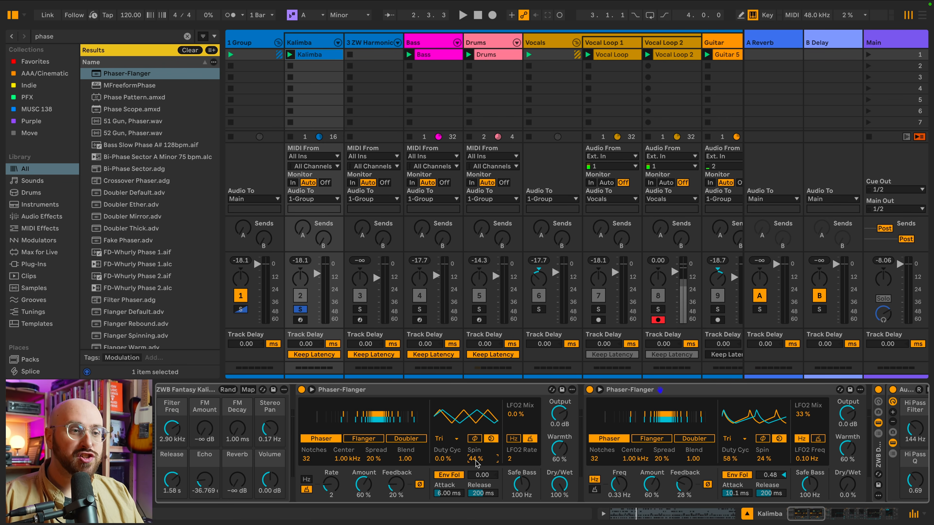
pyautogui.moveTo(475, 462); pyautogui.dragTo(475, 459)
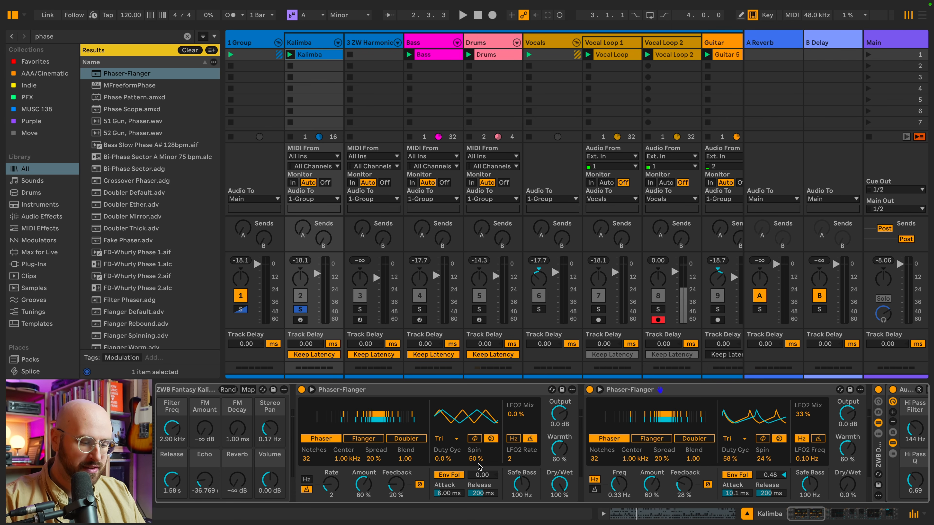
pyautogui.moveTo(479, 467); pyautogui.dragTo(479, 477)
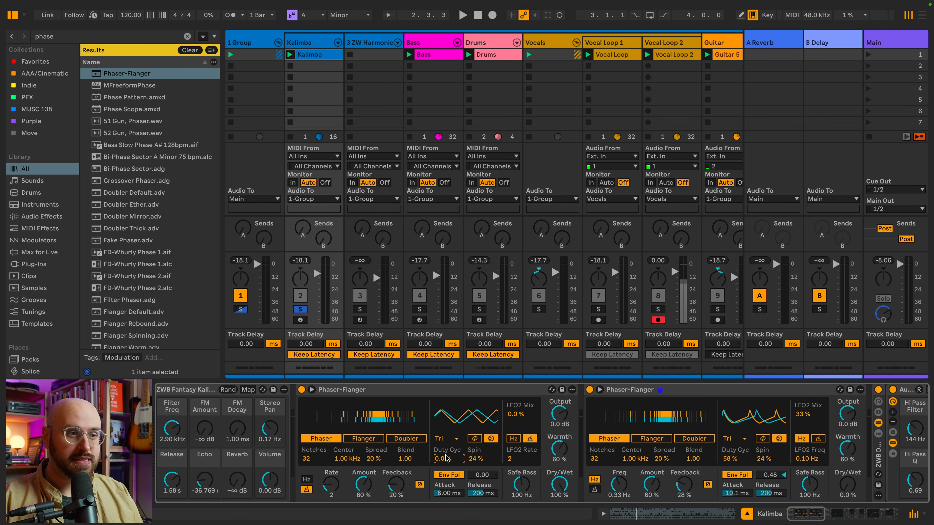
pyautogui.moveTo(448, 459); pyautogui.dragTo(447, 444)
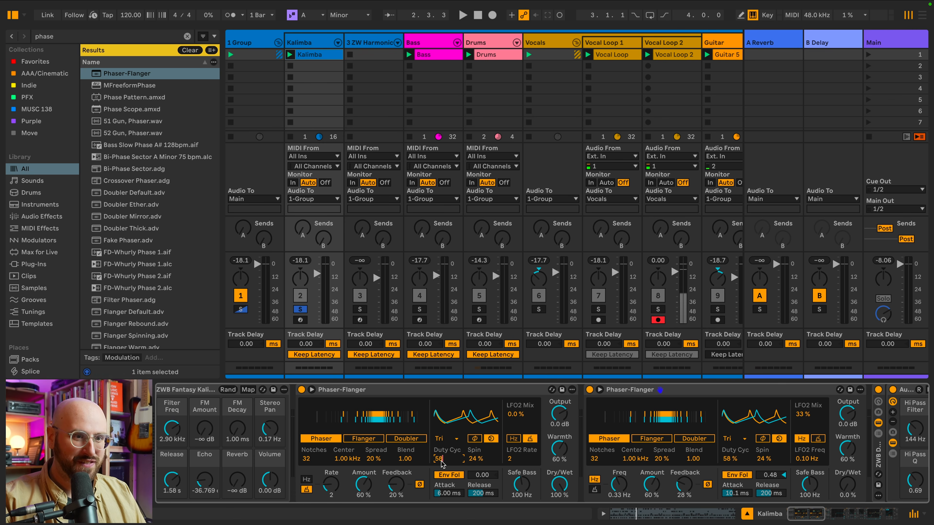
# Step: Set the new Phaser-Flanger's envelope follower amount to 0.48 and its Attack to 10.0 ms, and audition the result
pyautogui.click(485, 479)
pyautogui.write('.48')
pyautogui.press('Return')
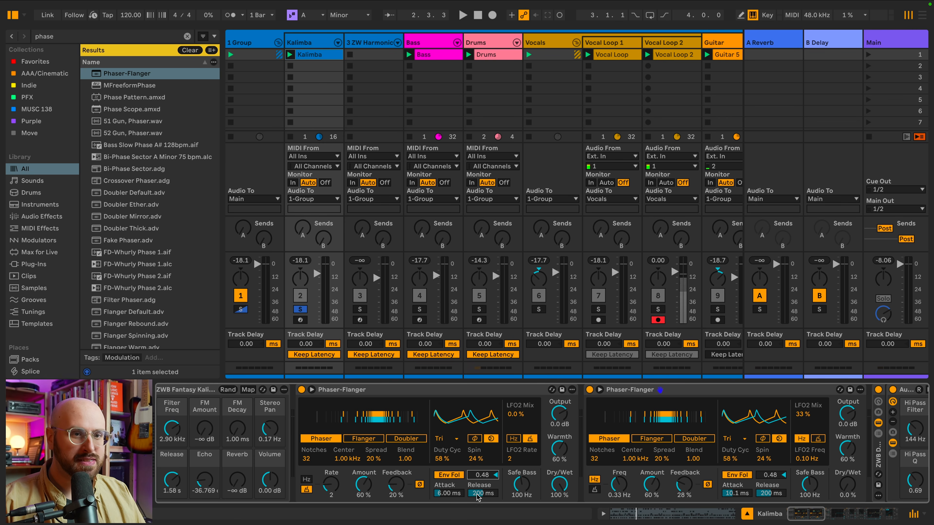
pyautogui.click(448, 494)
pyautogui.press('Return')
pyautogui.press('space')
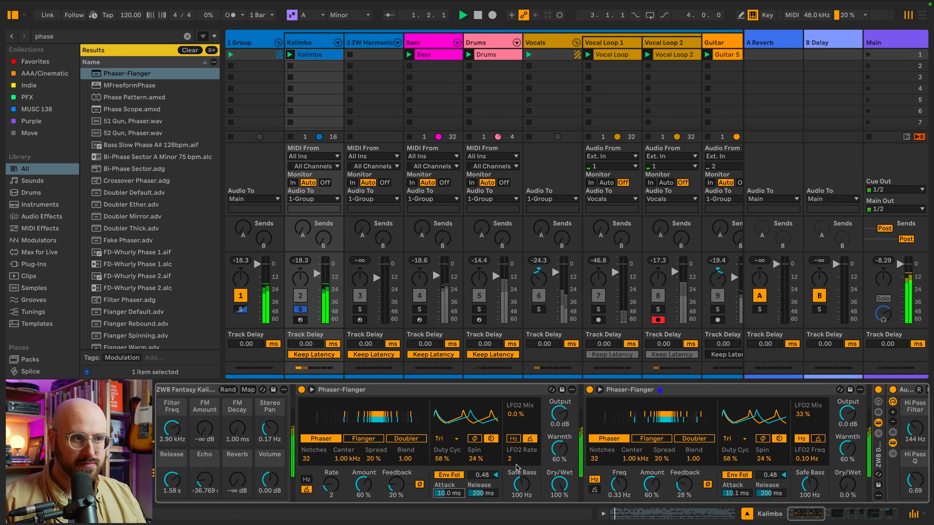
pyautogui.click(442, 460)
# Step: Set the new Phaser-Flanger's LFO2 Mix to 33% and its LFO2 frequency to 0.10 Hz in Hz mode
pyautogui.click(518, 415)
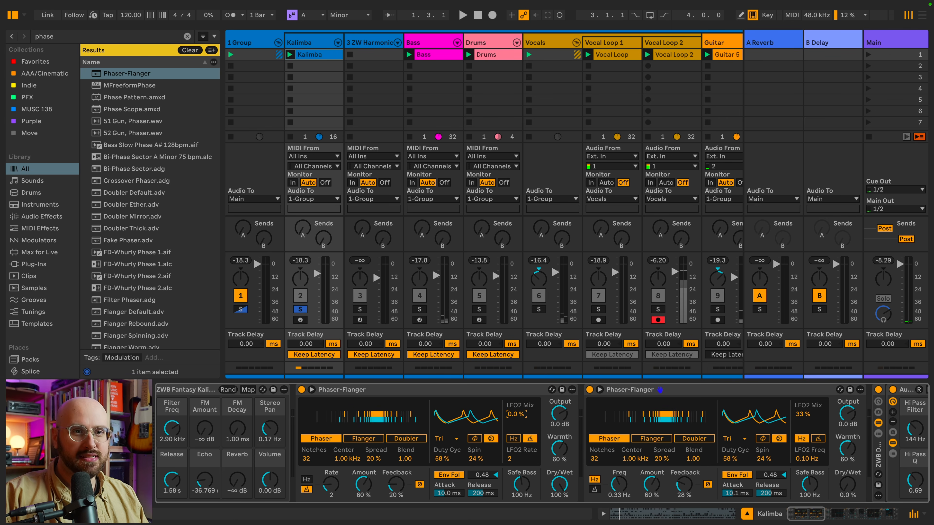
pyautogui.write('33')
pyautogui.press('Return')
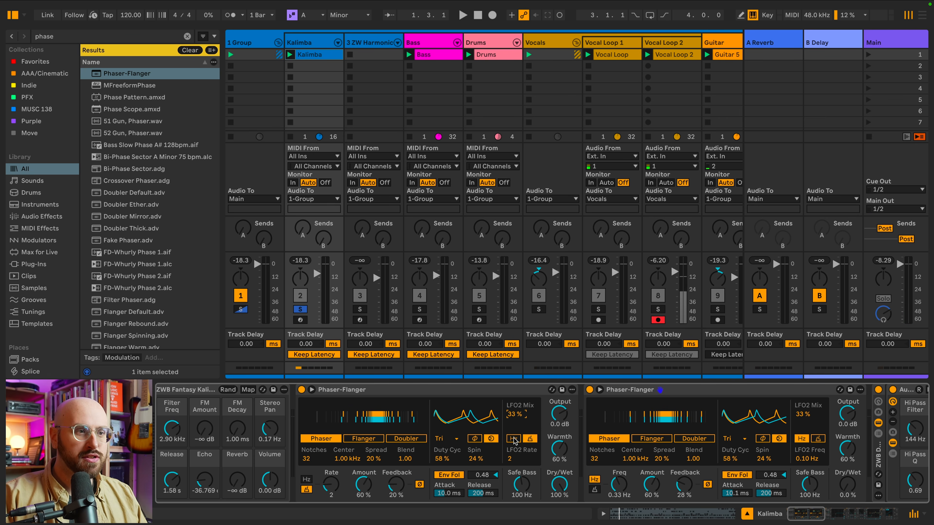
pyautogui.click(514, 438)
pyautogui.click(521, 458)
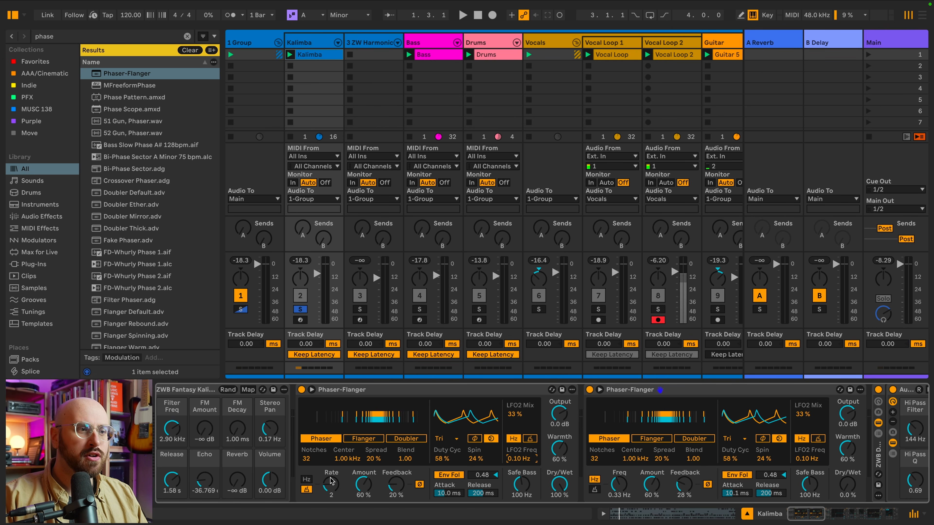
# Step: Switch the new Phaser-Flanger's main LFO rate to Hz mode and set its frequency to 0.33 Hz
pyautogui.click(306, 480)
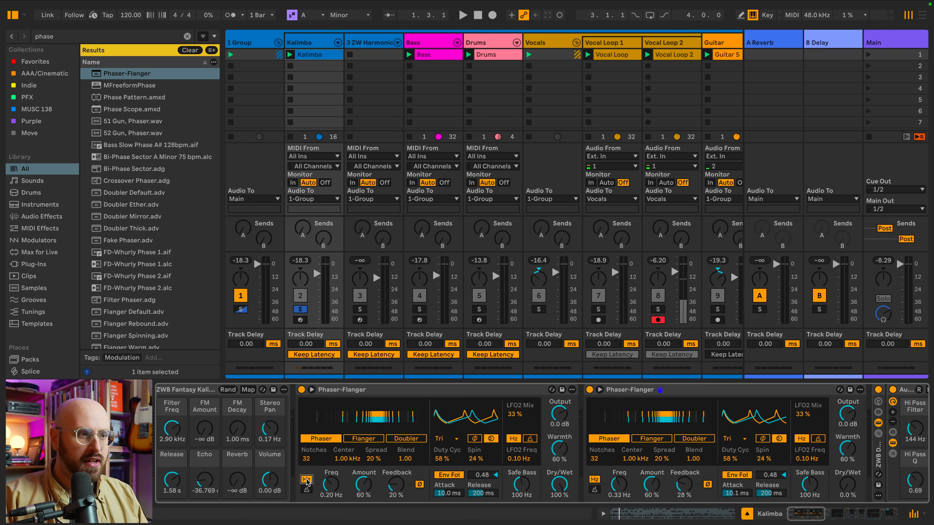
pyautogui.click(327, 482)
pyautogui.write('.33')
pyautogui.press('Return')
# Step: Play the Kalimba track and compare its sound with the new Phaser-Flanger bypassed and active, leaving the effect on
pyautogui.press('space')
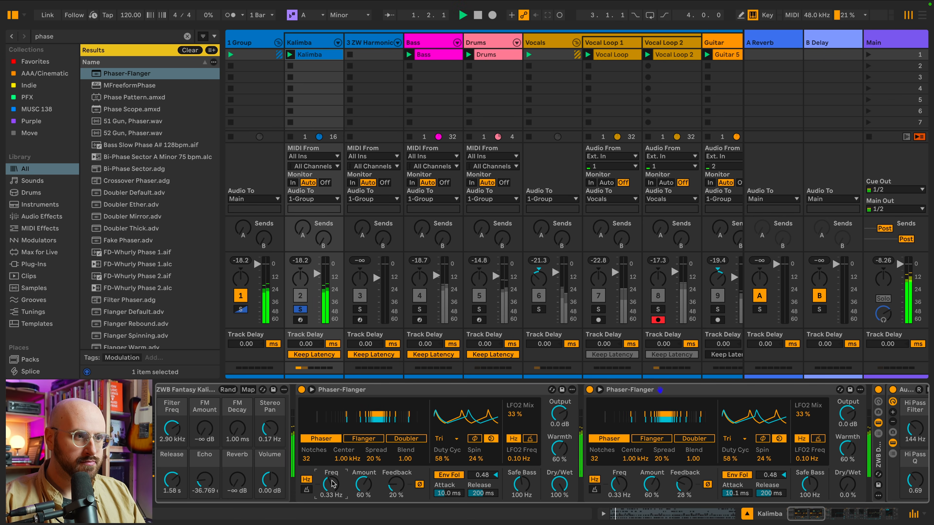
pyautogui.click(302, 389)
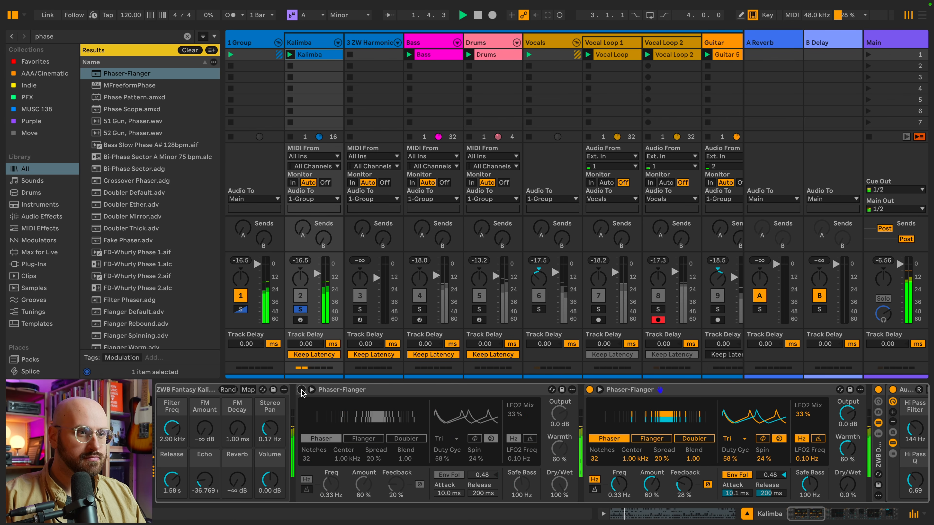
pyautogui.click(302, 391)
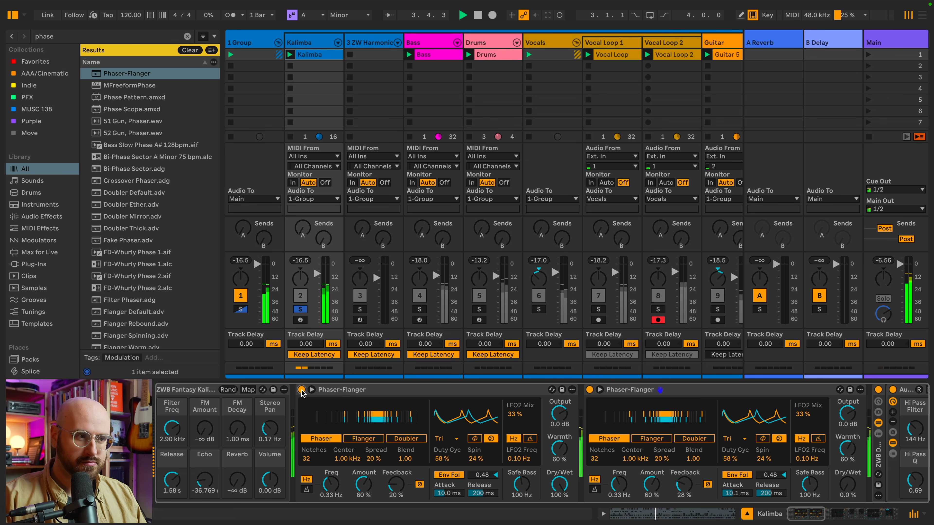
pyautogui.click(301, 391)
pyautogui.click(302, 391)
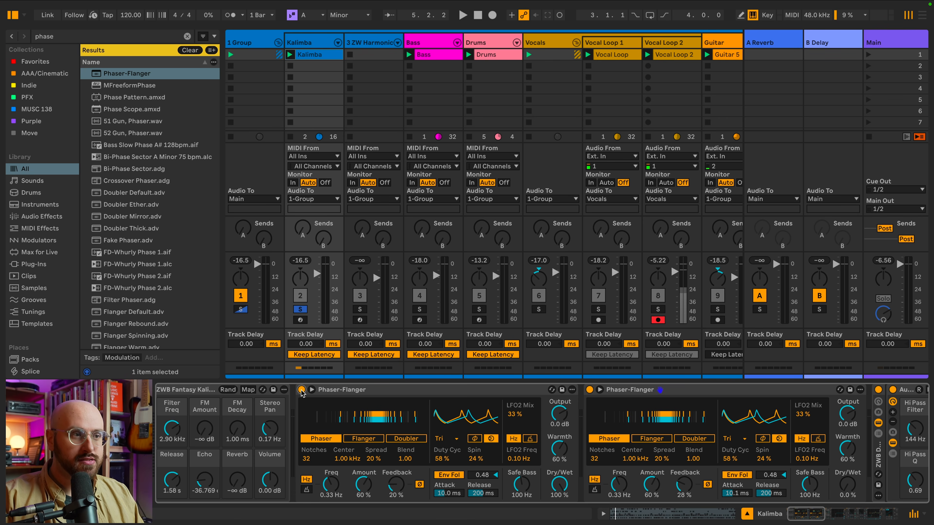
# Step: Solo the Drums track and play it with its Phaser-Flanger bypassed
pyautogui.click(494, 44)
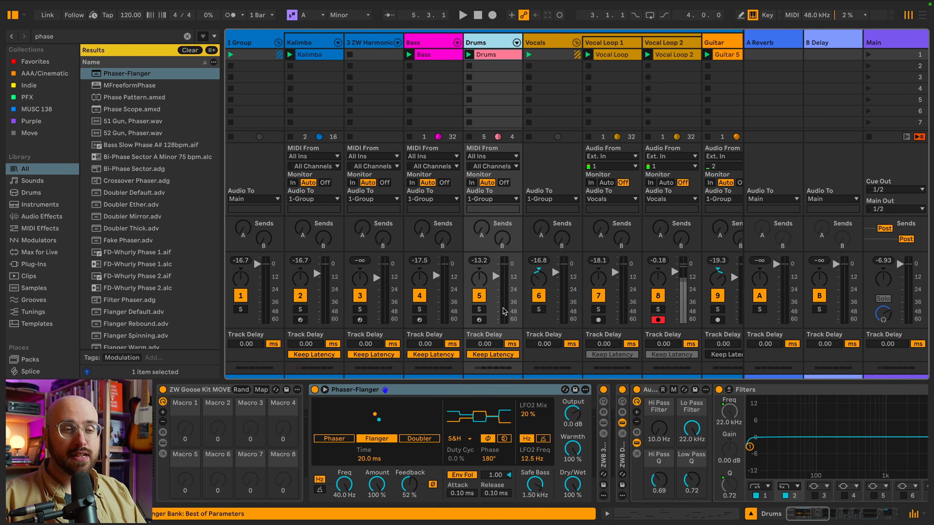
pyautogui.click(480, 311)
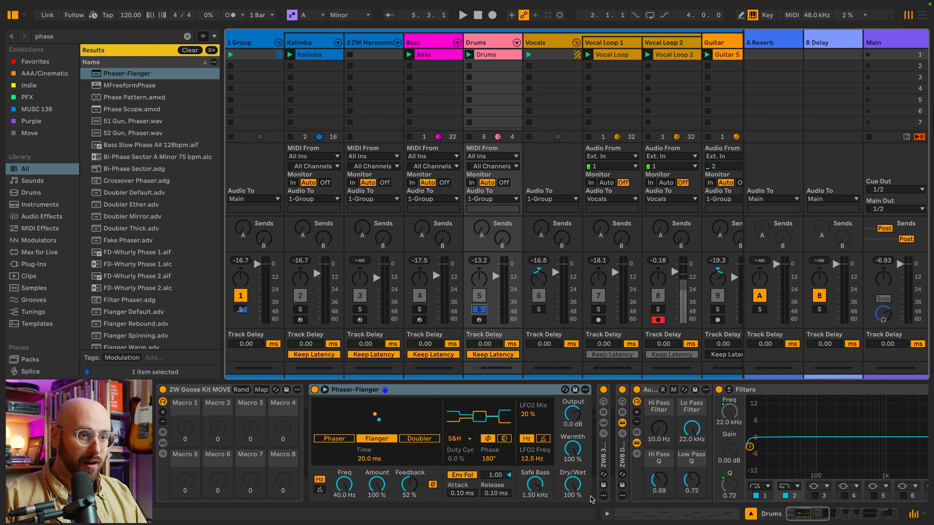
pyautogui.click(314, 389)
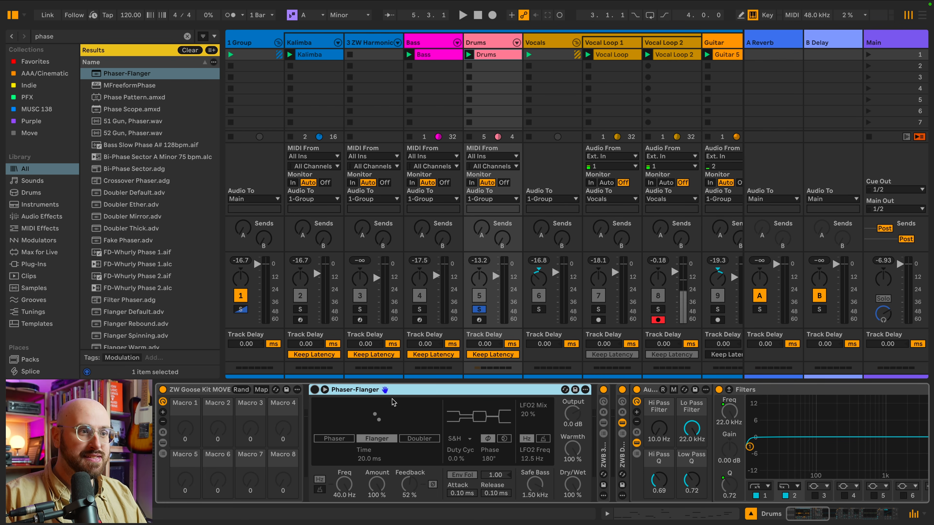
pyautogui.press('space')
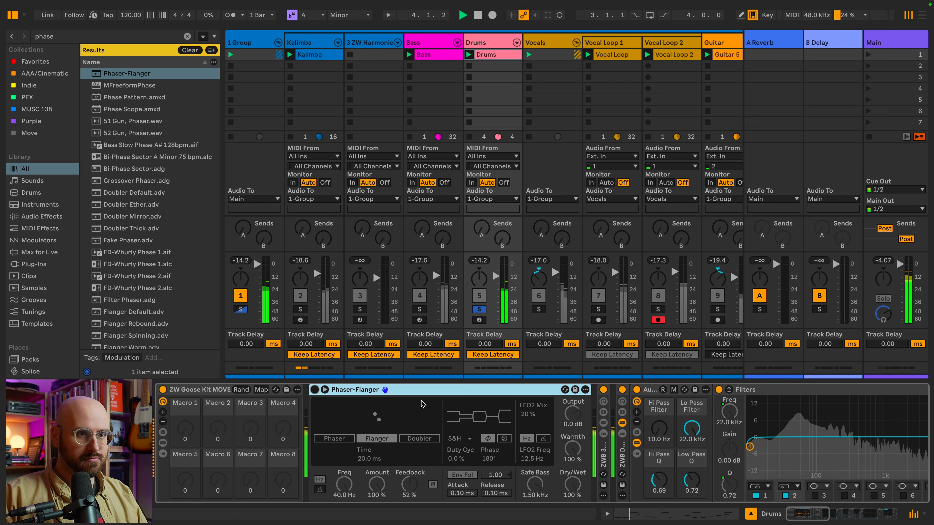
pyautogui.press('space')
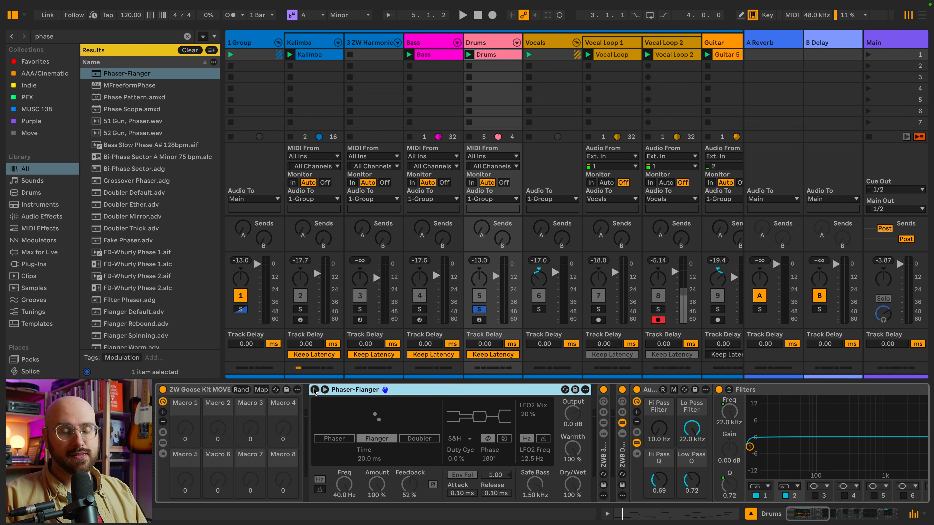
# Step: Compare the Drums track with and without its Phaser-Flanger during playback, leaving the effect on
pyautogui.press('space')
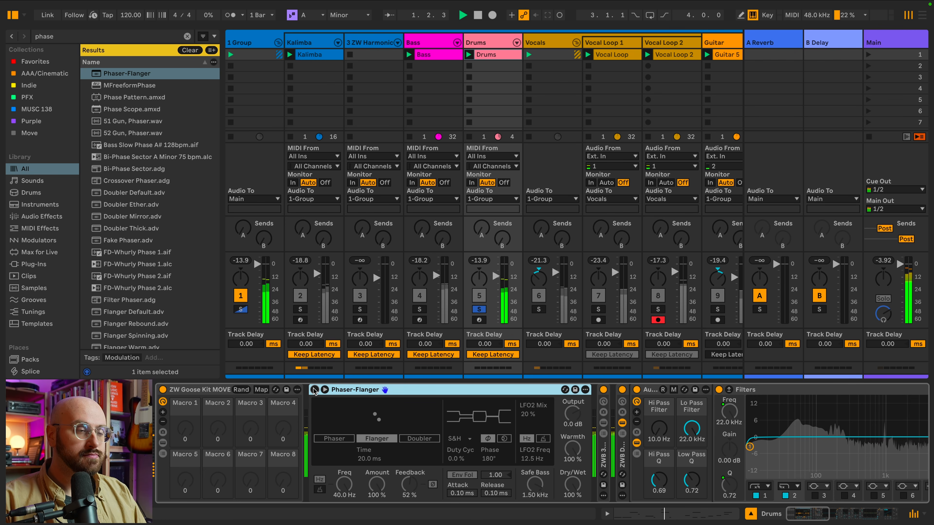
pyautogui.click(314, 390)
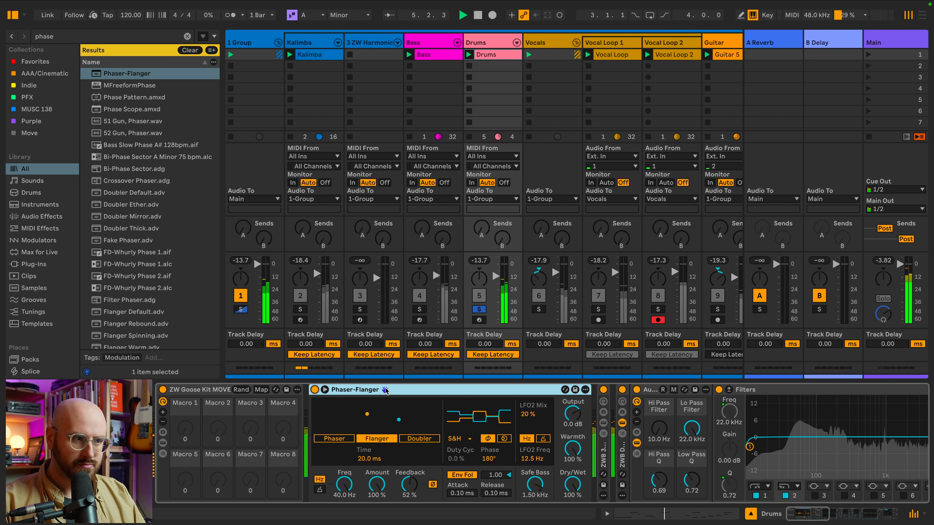
pyautogui.click(314, 391)
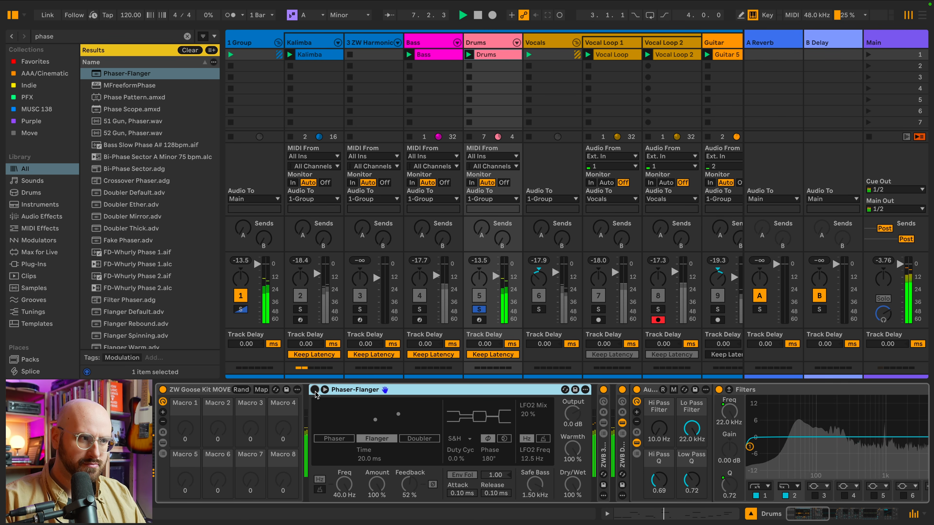
pyautogui.click(314, 390)
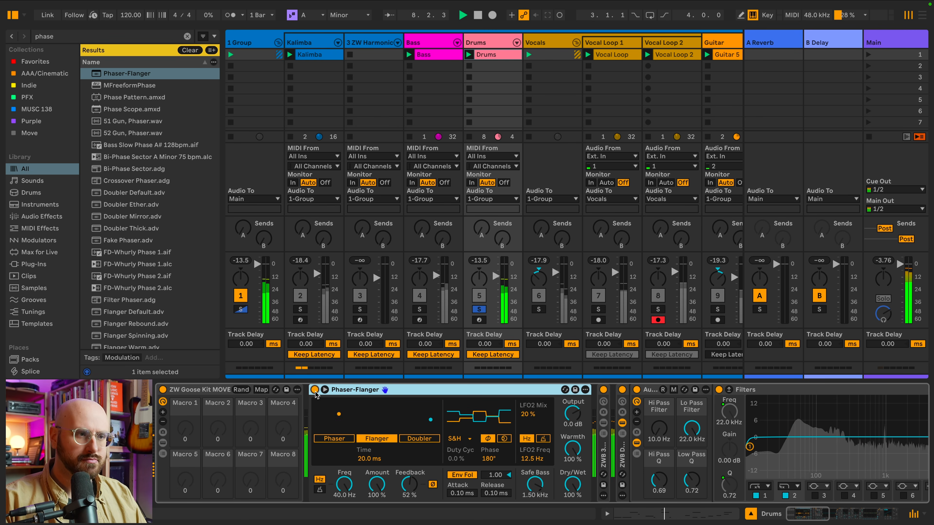
pyautogui.press('space')
# Step: Add a new Phaser-Flanger before the existing one on the Drums track and set the existing one's Dry/Wet to 0%
pyautogui.moveTo(145, 75); pyautogui.dragTo(311, 418)
pyautogui.moveTo(746, 487); pyautogui.dragTo(746, 522)
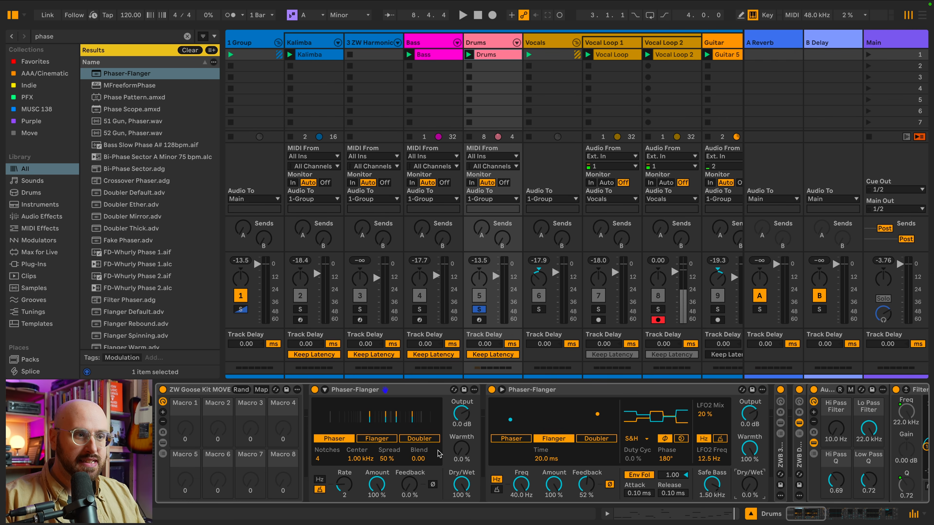
# Step: Switch the Drums track's new Phaser-Flanger to Flanger mode and expand its modulation section
pyautogui.click(385, 439)
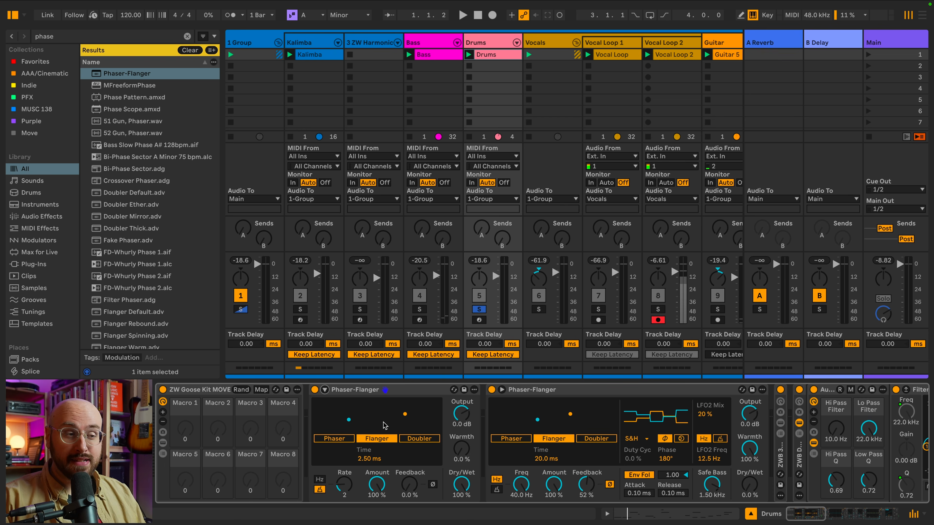
pyautogui.click(325, 390)
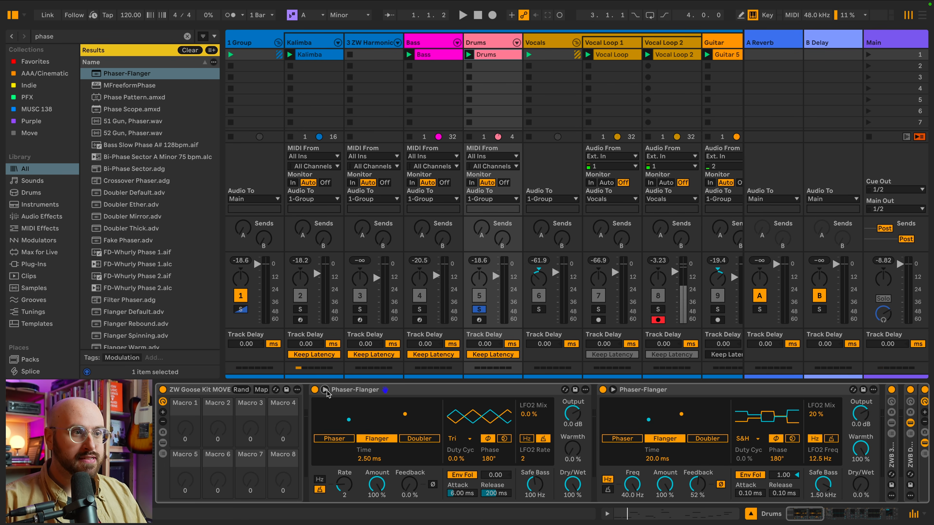
# Step: Set the new Phaser-Flanger's LFO Phase to 0° and its Feedback to 50%
pyautogui.moveTo(488, 460); pyautogui.dragTo(489, 489)
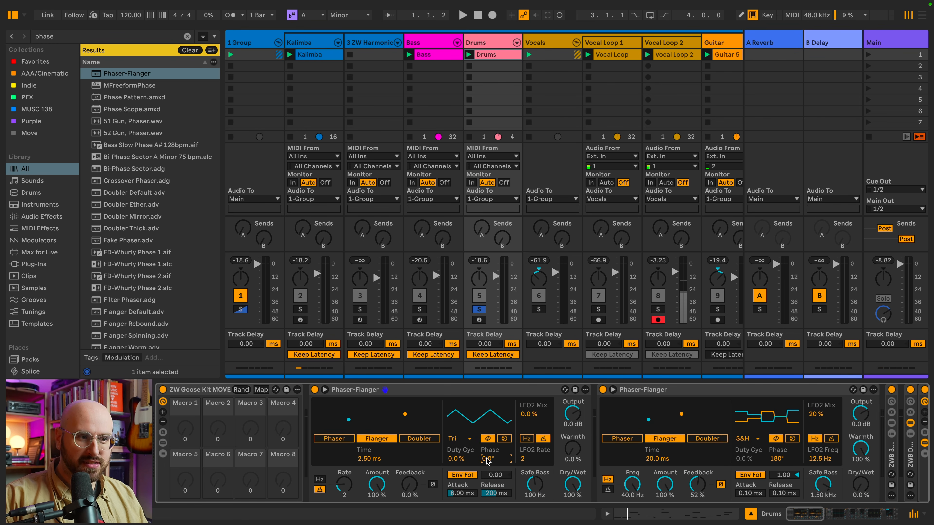
pyautogui.moveTo(412, 492); pyautogui.dragTo(411, 493)
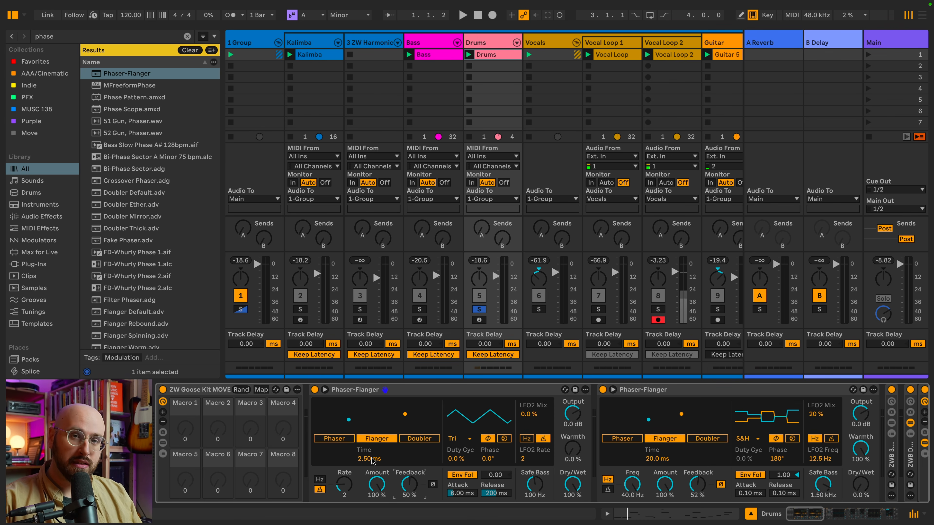
# Step: Play the Drums track and sweep the new flanger's Time to hear the effect, leaving it at 20.0 ms
pyautogui.press('space')
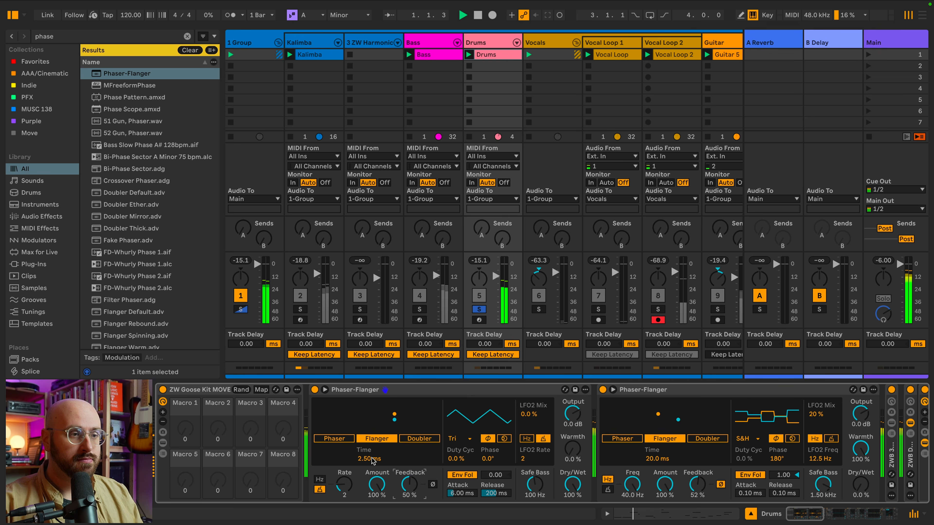
pyautogui.moveTo(371, 458); pyautogui.dragTo(372, 412)
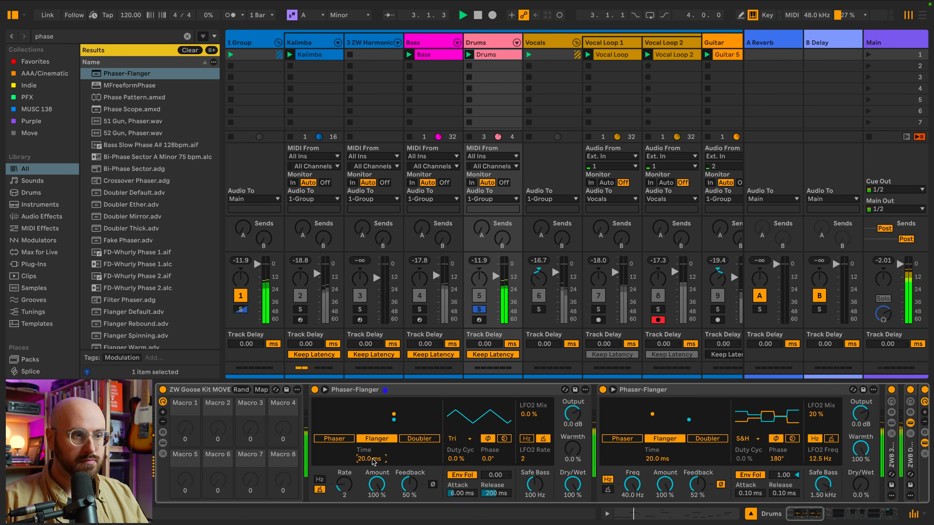
pyautogui.moveTo(372, 458)
pyautogui.mouseDown()
pyautogui.moveTo(372, 487)
pyautogui.moveTo(371, 473)
pyautogui.mouseUp()
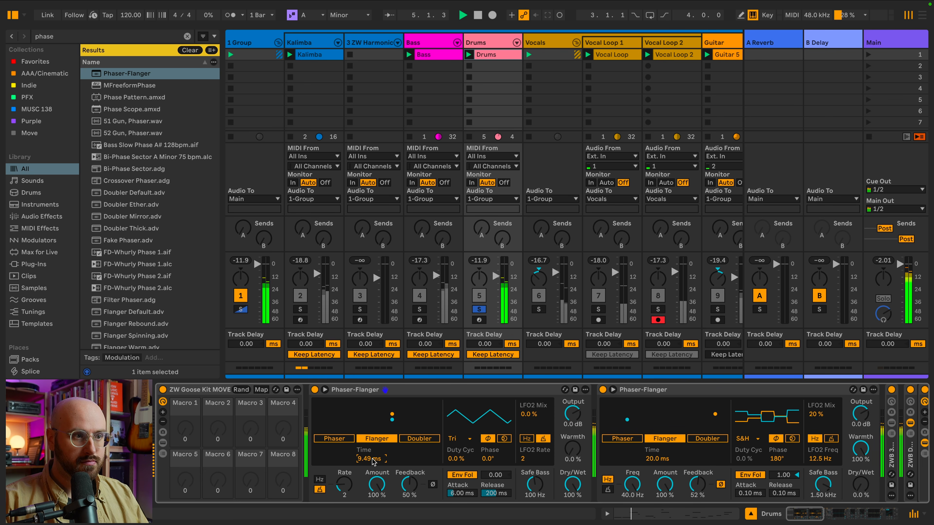
pyautogui.moveTo(371, 459); pyautogui.dragTo(372, 457)
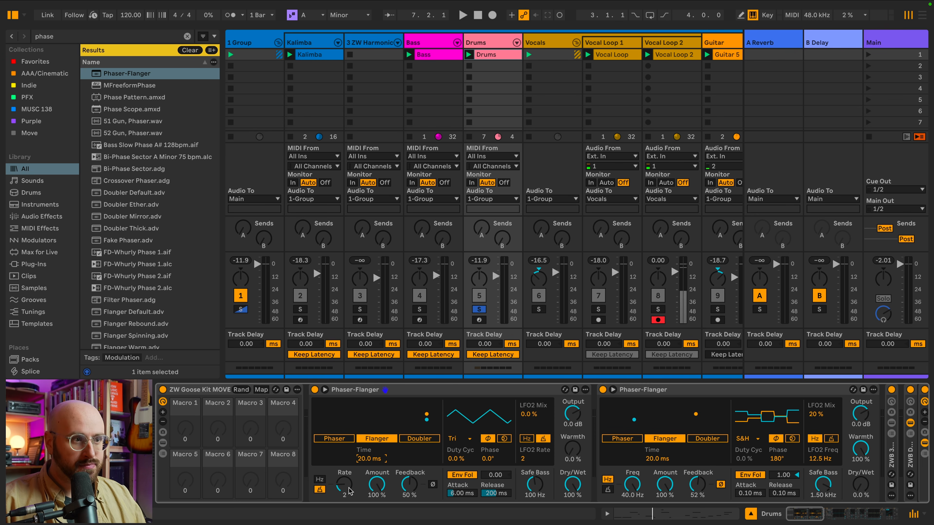
# Step: Switch the new flanger's main LFO from synced rate to Hz, set it to 40.0 Hz, and audition the drums
pyautogui.click(320, 479)
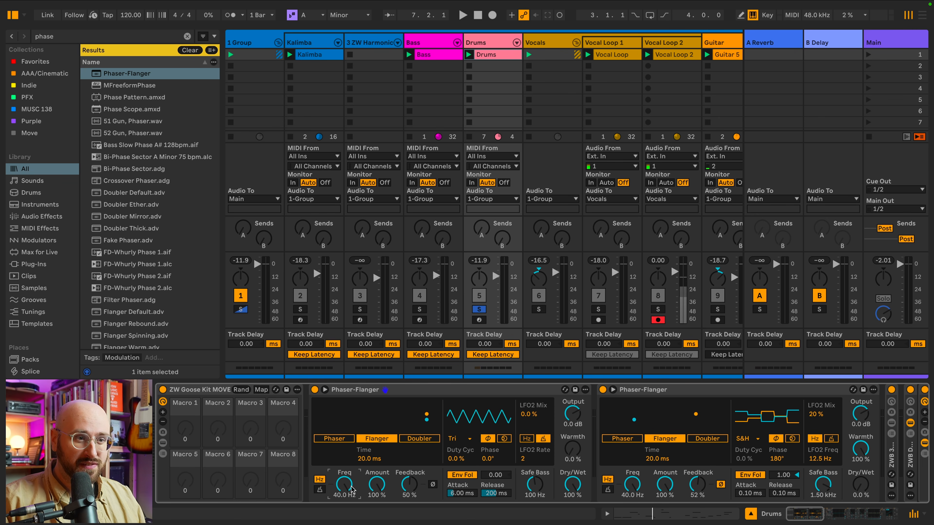
pyautogui.press('space')
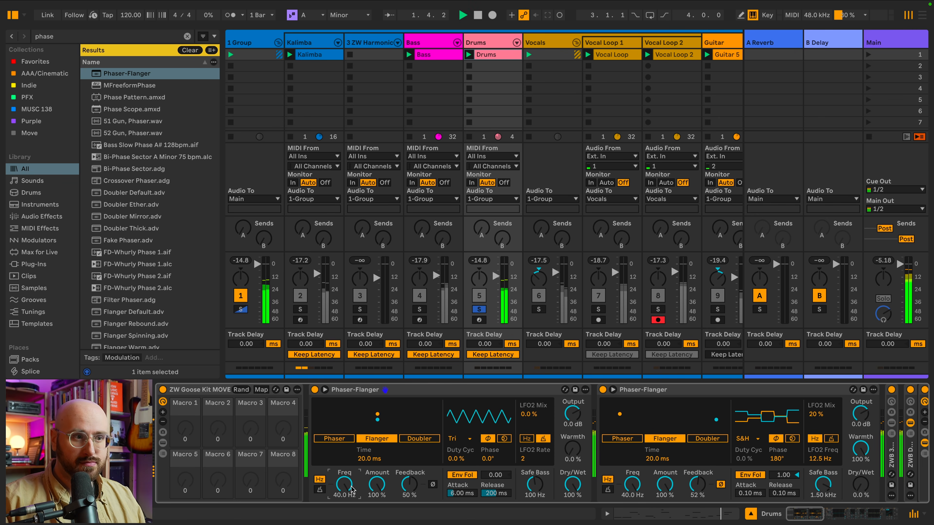
pyautogui.press('space')
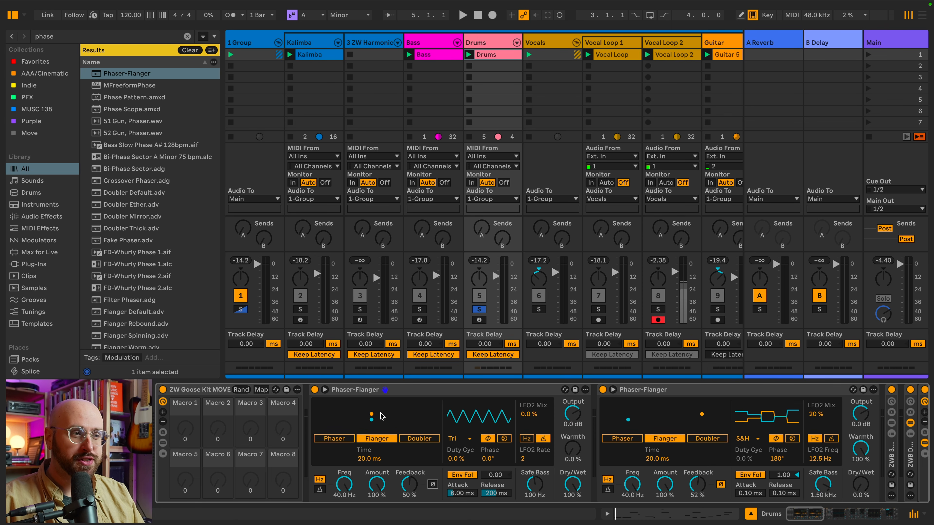
# Step: Set the new flanger's Feedback to 52% and invert the feedback signal
pyautogui.click(408, 486)
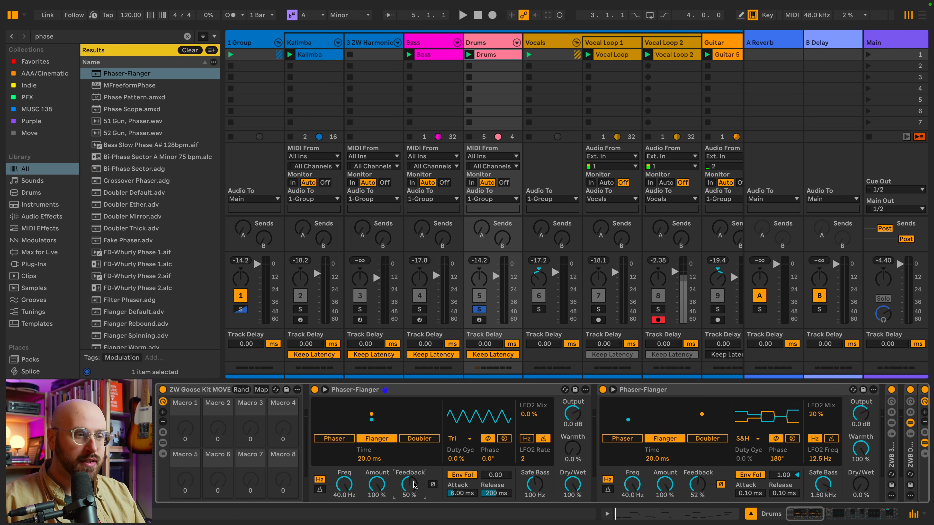
pyautogui.write('52')
pyautogui.press('Return')
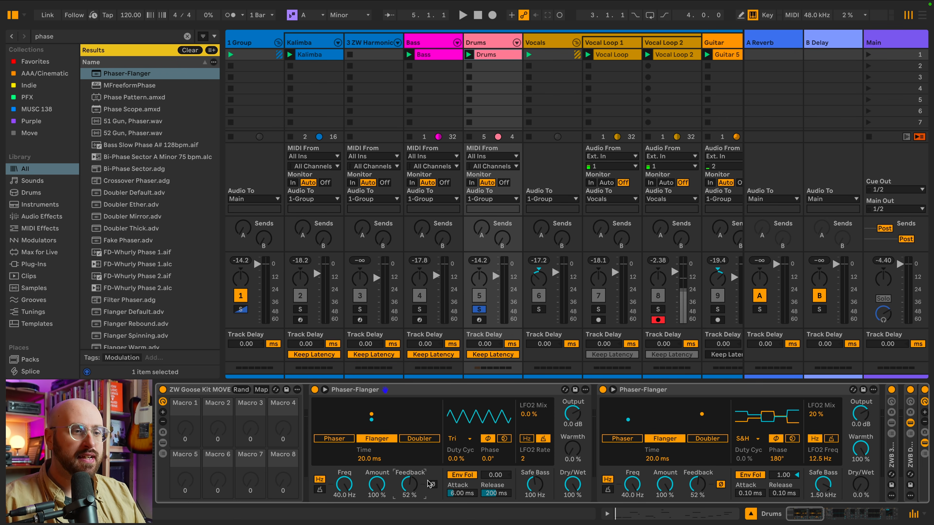
pyautogui.click(432, 484)
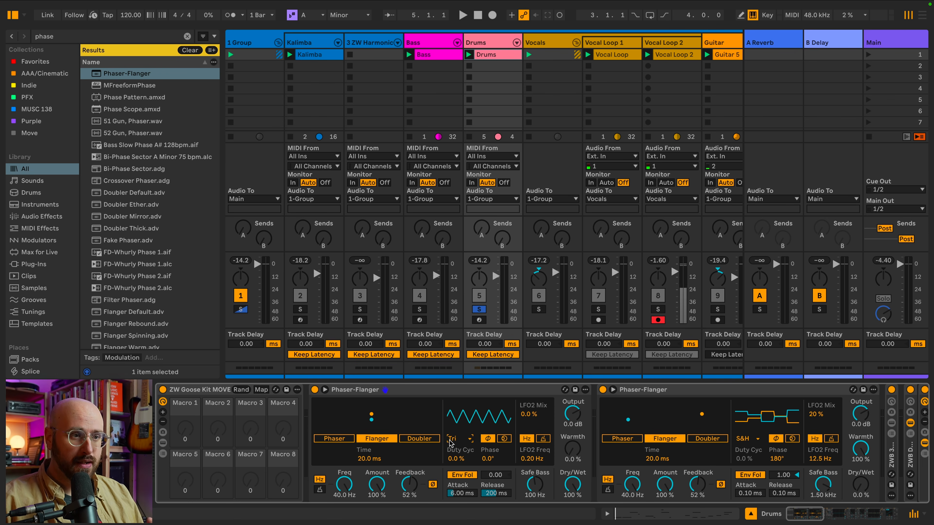
# Step: Change the new flanger's LFO waveform to S&H and set its Phase to 180°
pyautogui.click(452, 440)
pyautogui.click(473, 428)
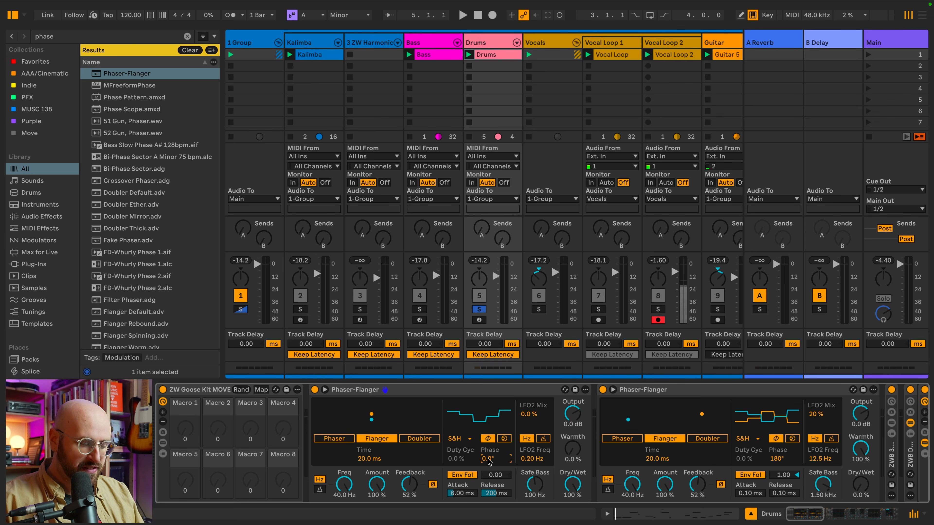
pyautogui.press('Return')
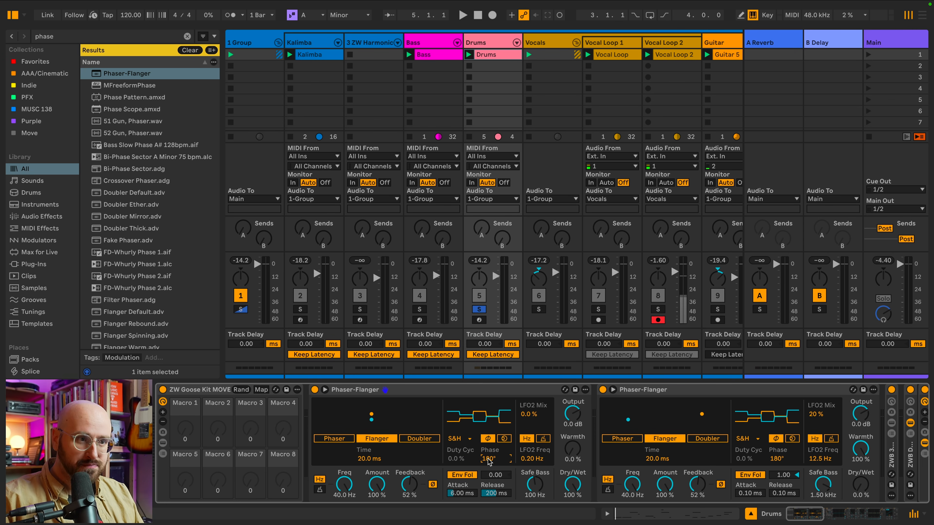
# Step: Set the new flanger's LFO2 Mix to 20% and LFO2 Freq to 12.5 Hz, and audition the drums
pyautogui.click(529, 417)
pyautogui.write('20')
pyautogui.press('Return')
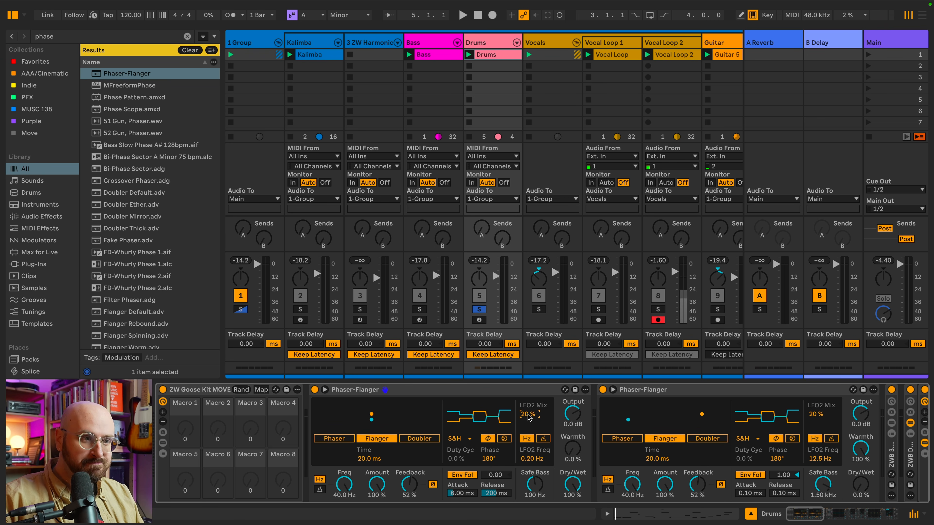
pyautogui.click(532, 458)
pyautogui.write('12.')
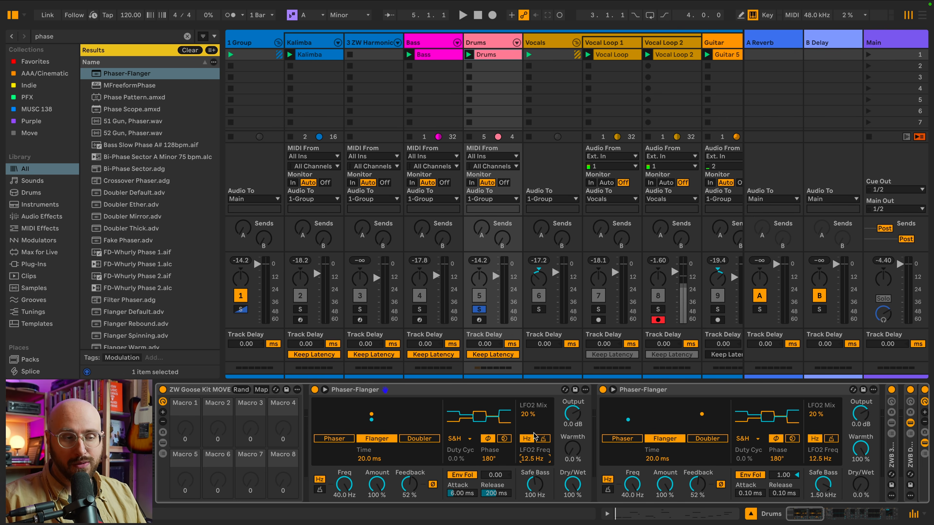
pyautogui.press('space')
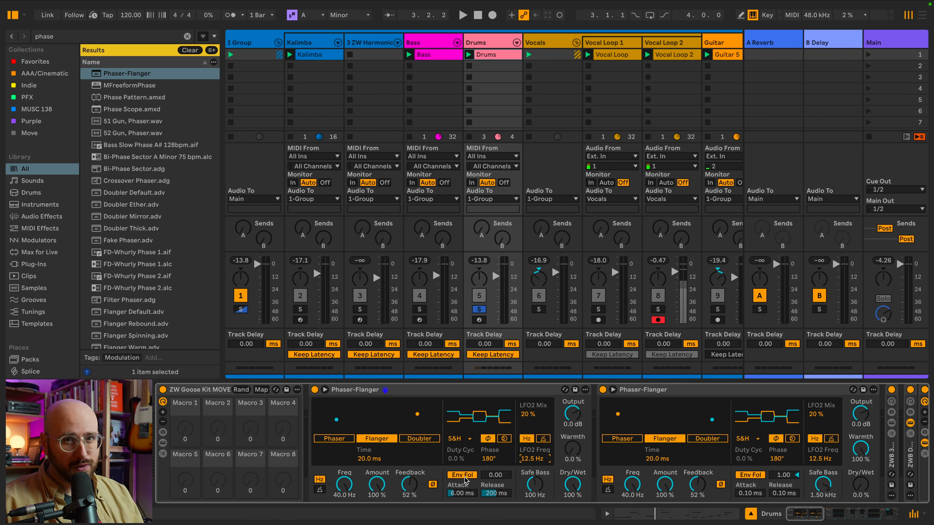
# Step: Set the new flanger's envelope follower amount to 1.00 and start playback of the drums
pyautogui.moveTo(485, 475); pyautogui.dragTo(484, 472)
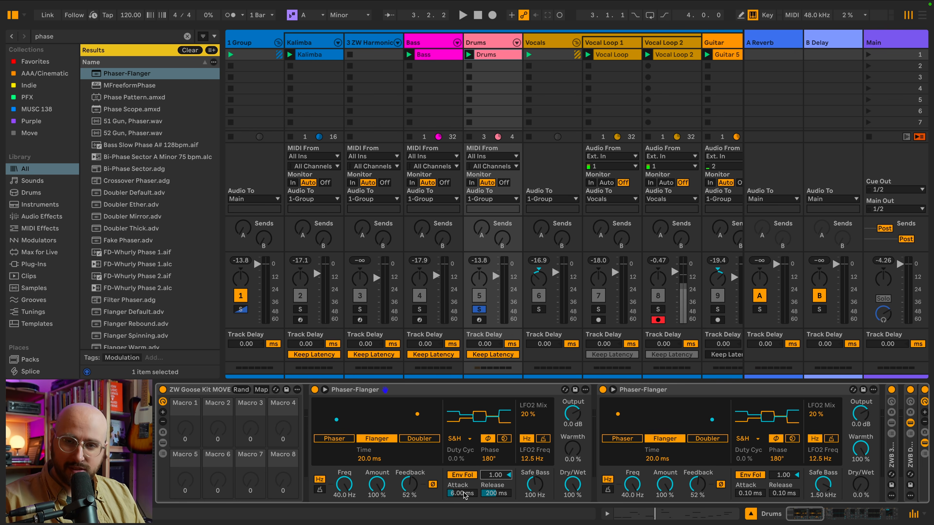
pyautogui.press('space')
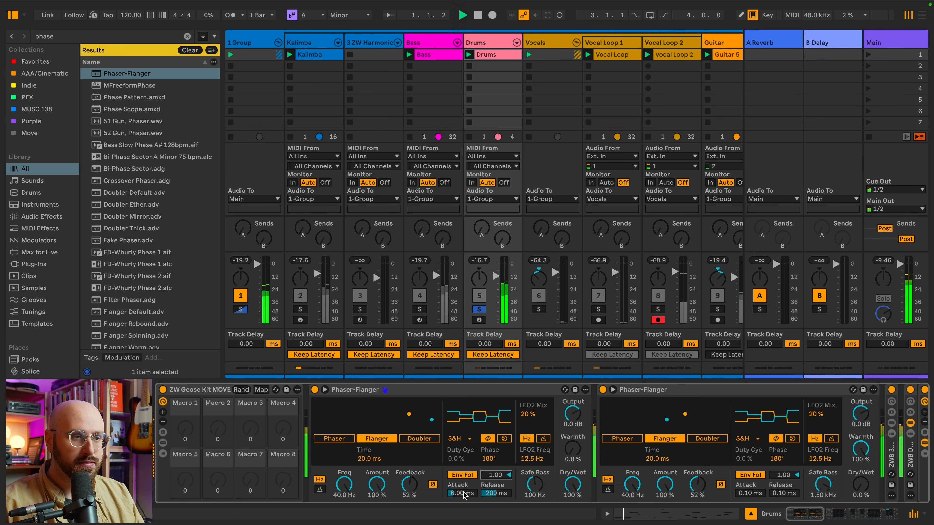
# Step: Try a 30.0 ms envelope follower Attack during playback, and finish with both Attack and Release at 0.10 ms
pyautogui.click(465, 494)
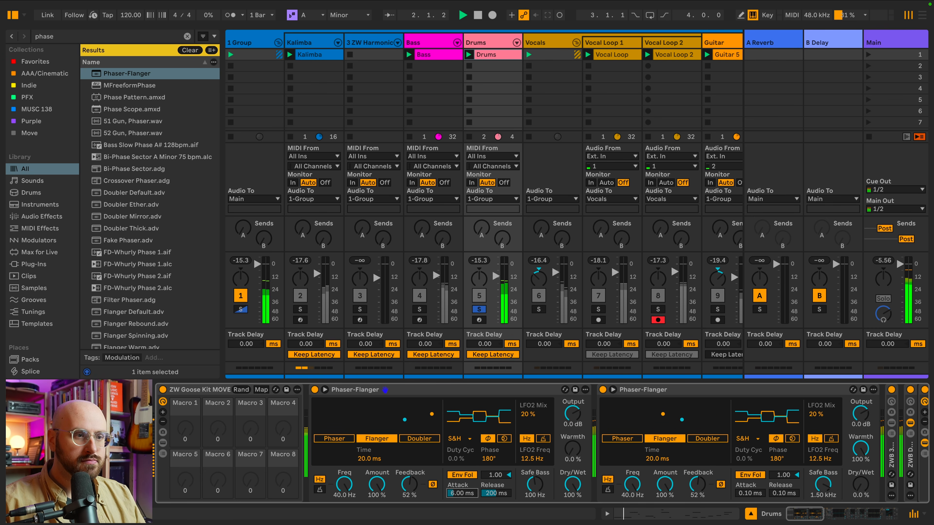
pyautogui.moveTo(465, 493); pyautogui.dragTo(464, 448)
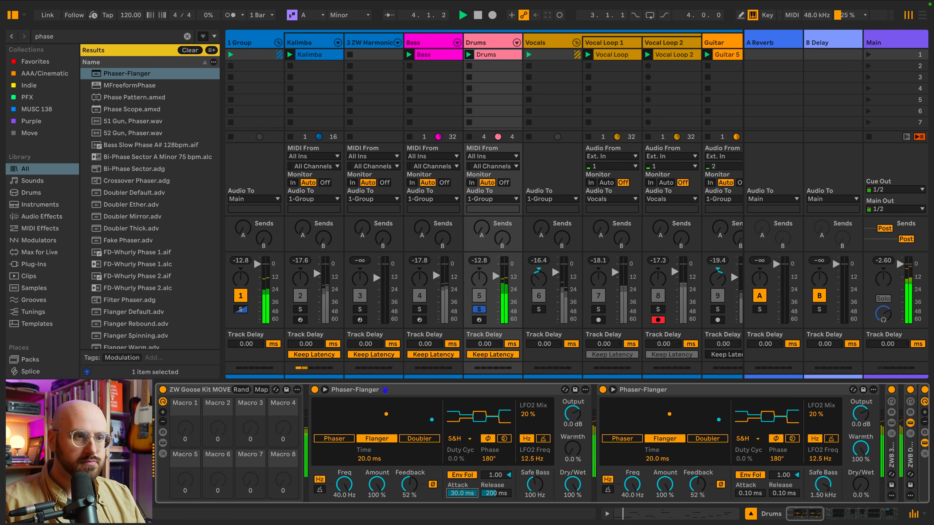
pyautogui.doubleClick(462, 492)
pyautogui.moveTo(492, 494); pyautogui.dragTo(491, 524)
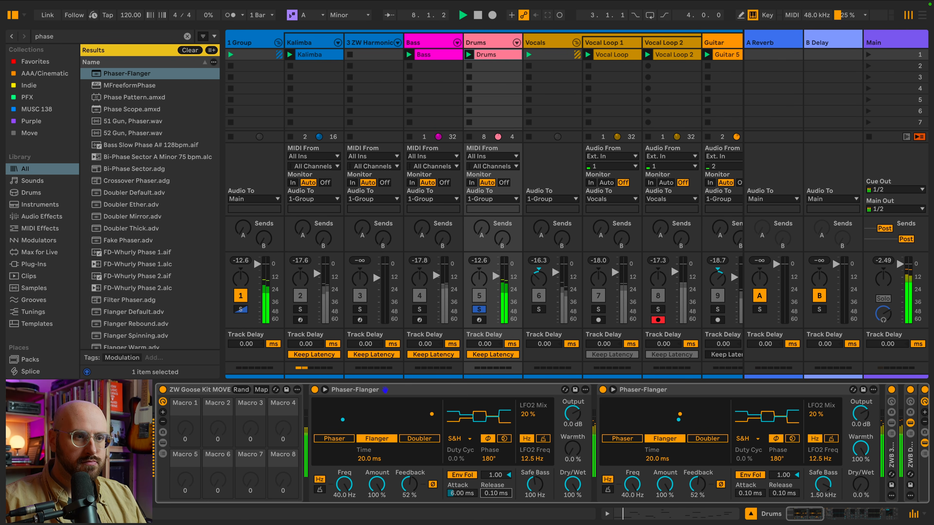
pyautogui.moveTo(466, 493); pyautogui.dragTo(467, 524)
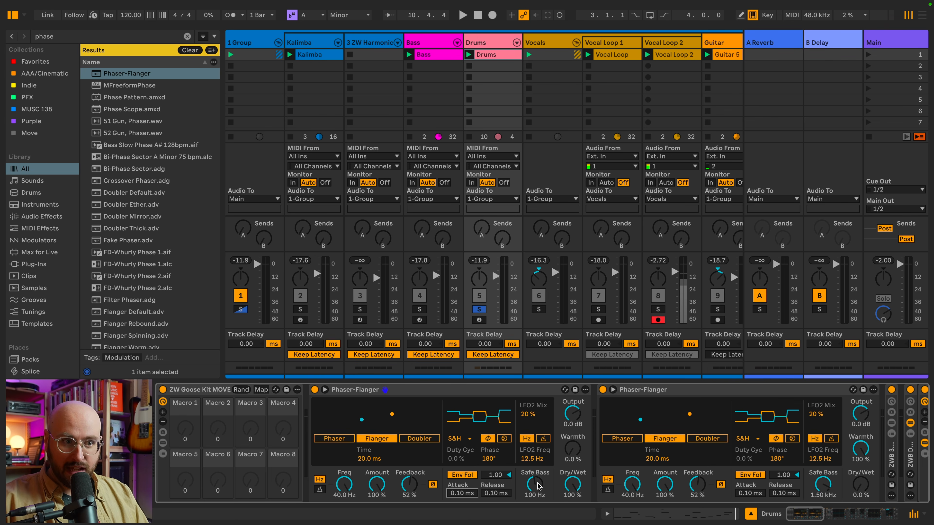
# Step: Set the new flanger's Safe Bass to 1500 Hz and audition the drums
pyautogui.click(537, 486)
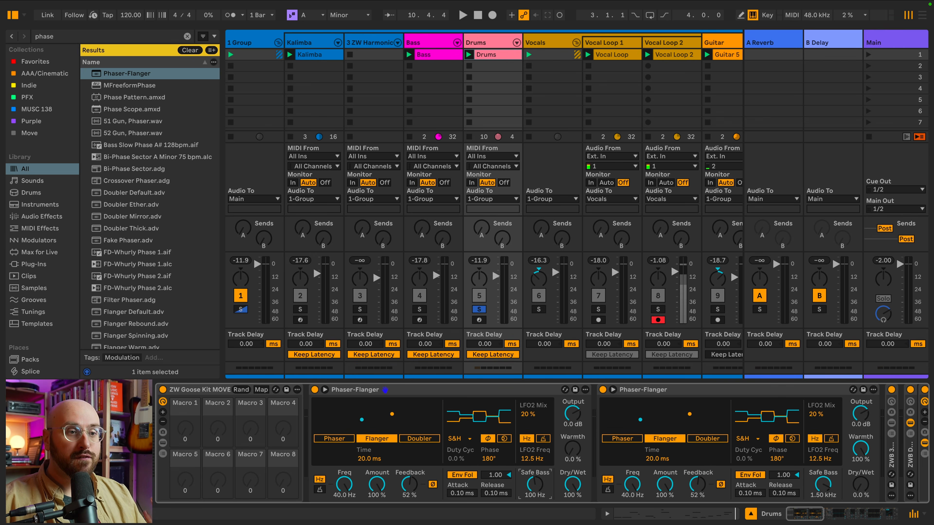
pyautogui.write('1500')
pyautogui.press('Return')
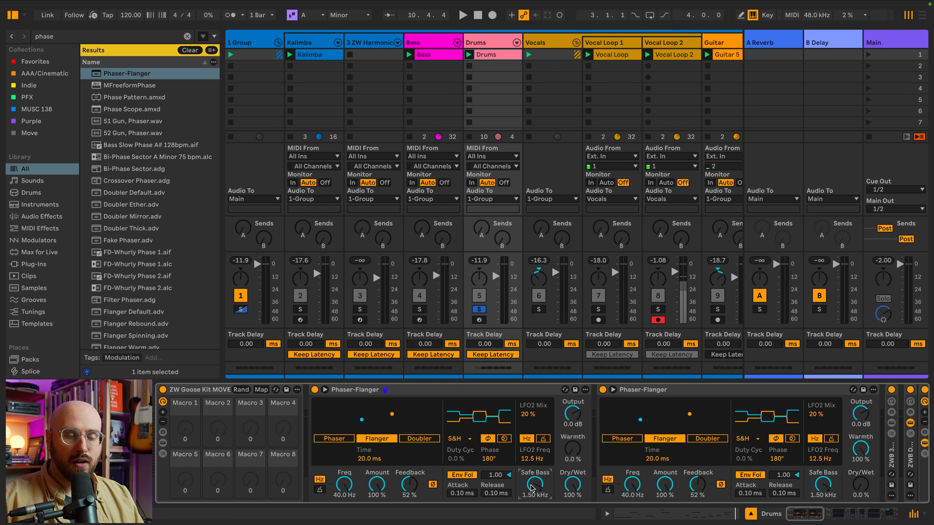
pyautogui.press('space')
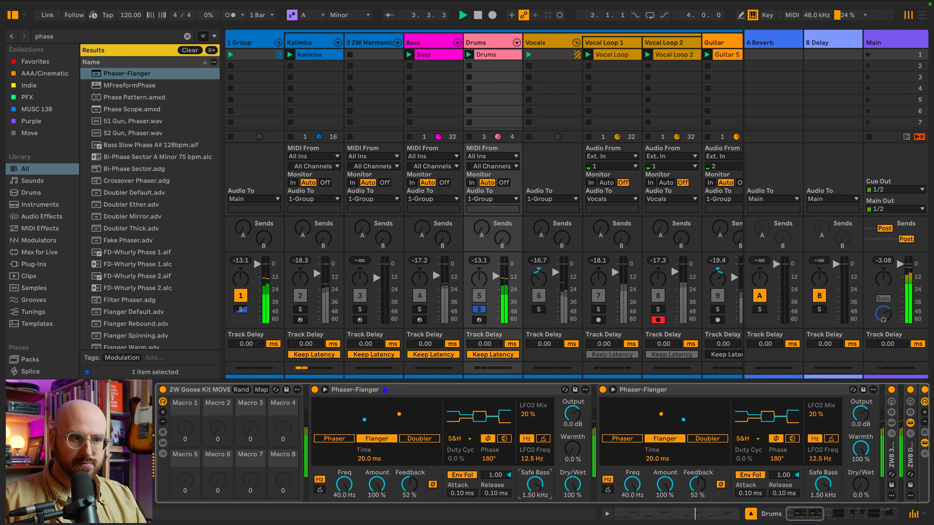
pyautogui.press('space')
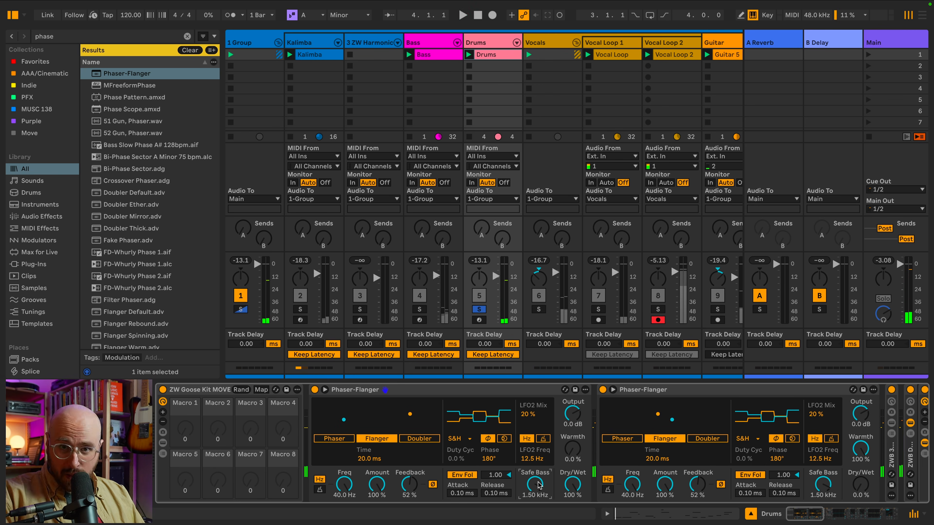
# Step: Sweep Safe Bass down to 5.00 Hz and back up during playback to compare, and restore it to 1500 Hz
pyautogui.press('space')
pyautogui.moveTo(538, 483); pyautogui.dragTo(538, 506)
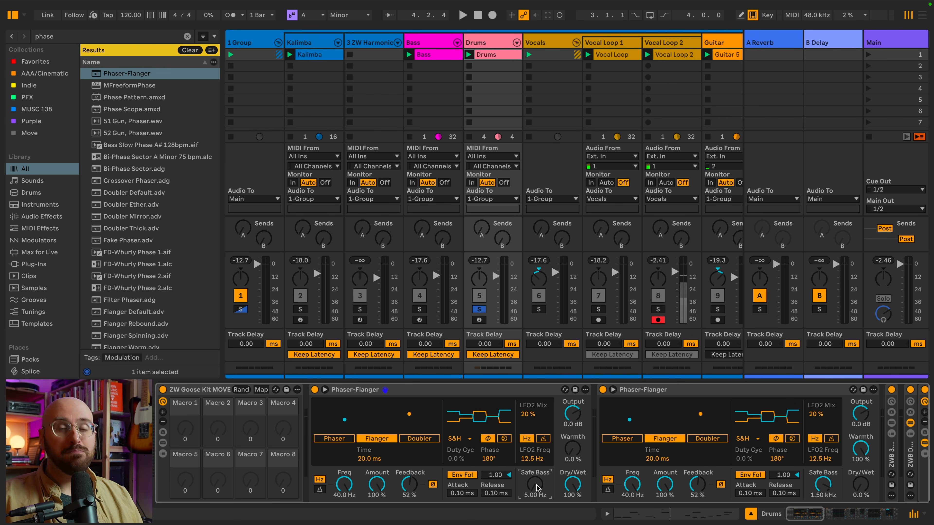
pyautogui.press('space')
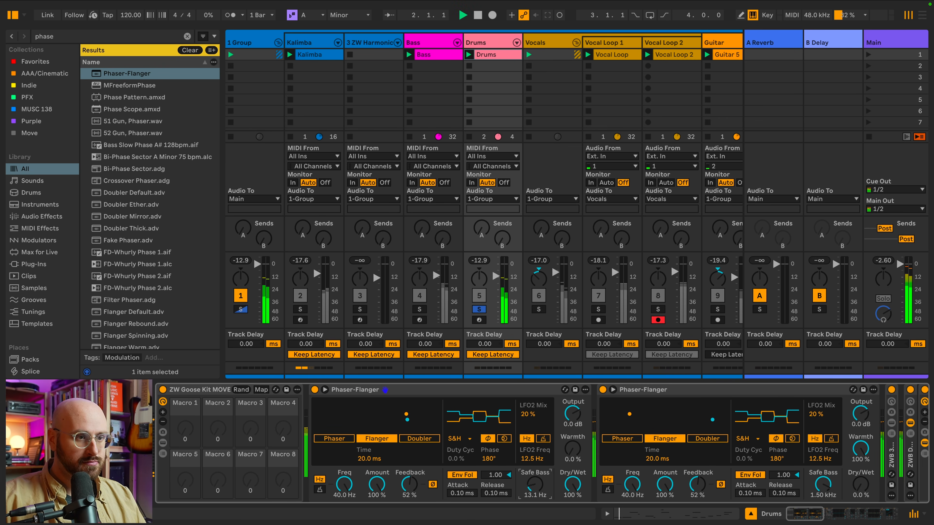
pyautogui.moveTo(535, 484); pyautogui.dragTo(534, 426)
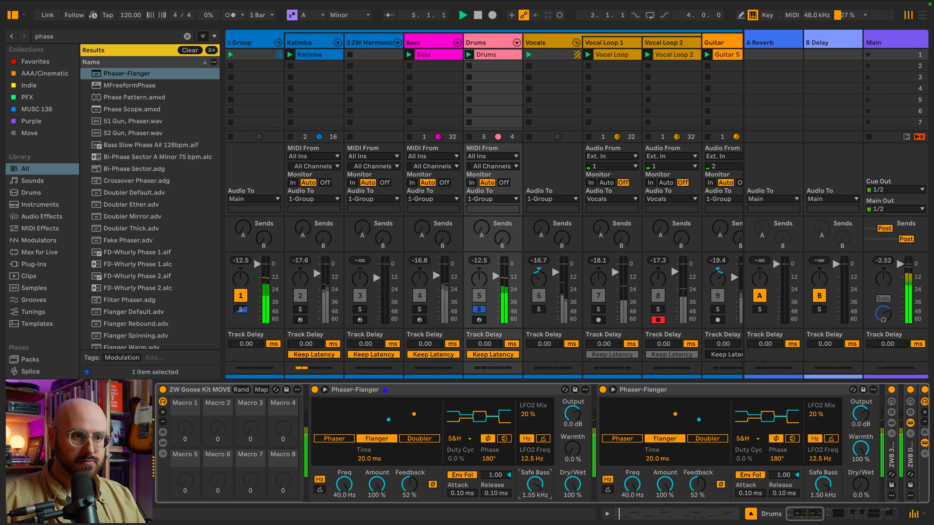
pyautogui.write('1500')
pyautogui.press('Return')
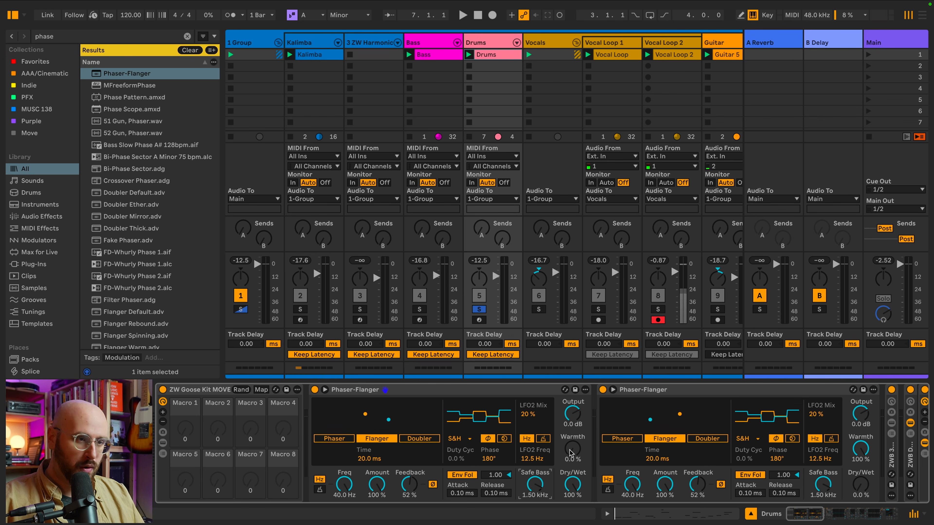
# Step: Compare the new flanger's Warmth at 0% and 100% during playback, leaving it at 100%
pyautogui.press('space')
pyautogui.moveTo(571, 455); pyautogui.dragTo(572, 408)
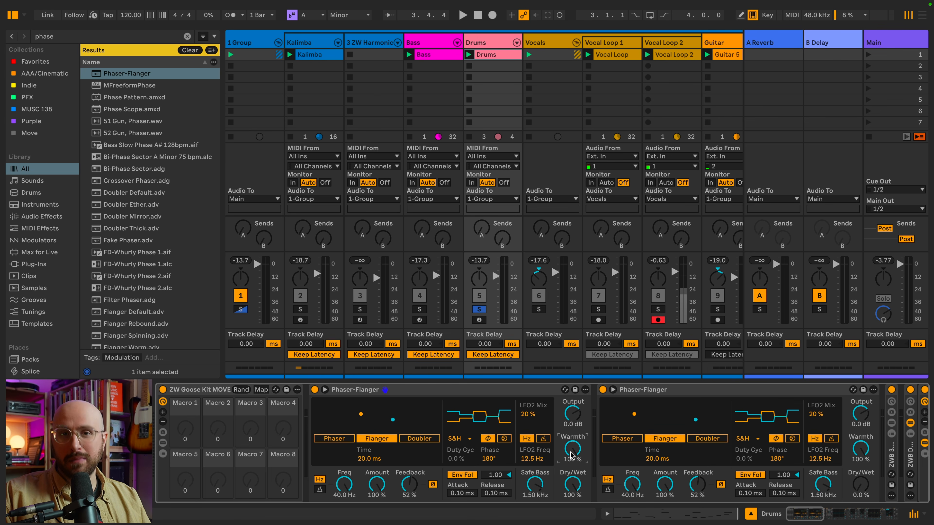
pyautogui.moveTo(572, 448); pyautogui.dragTo(572, 515)
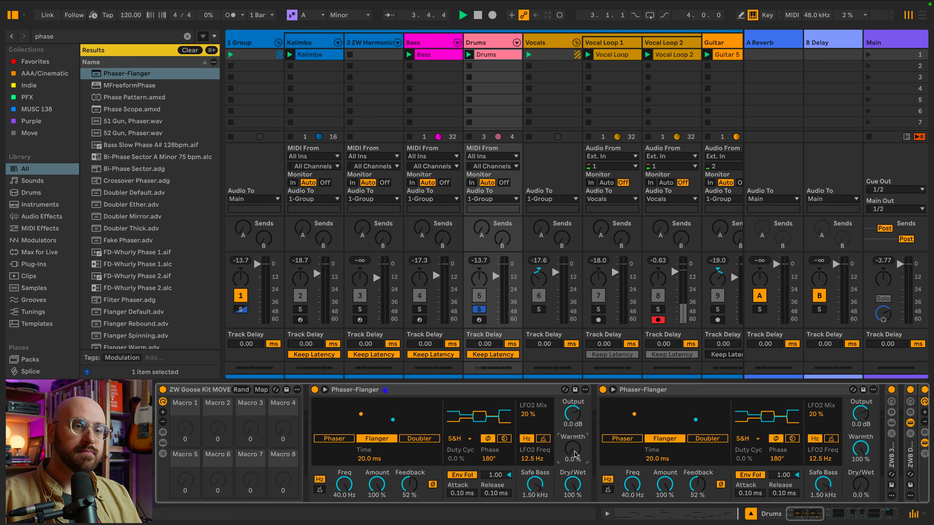
pyautogui.press('space')
pyautogui.moveTo(573, 448); pyautogui.dragTo(573, 381)
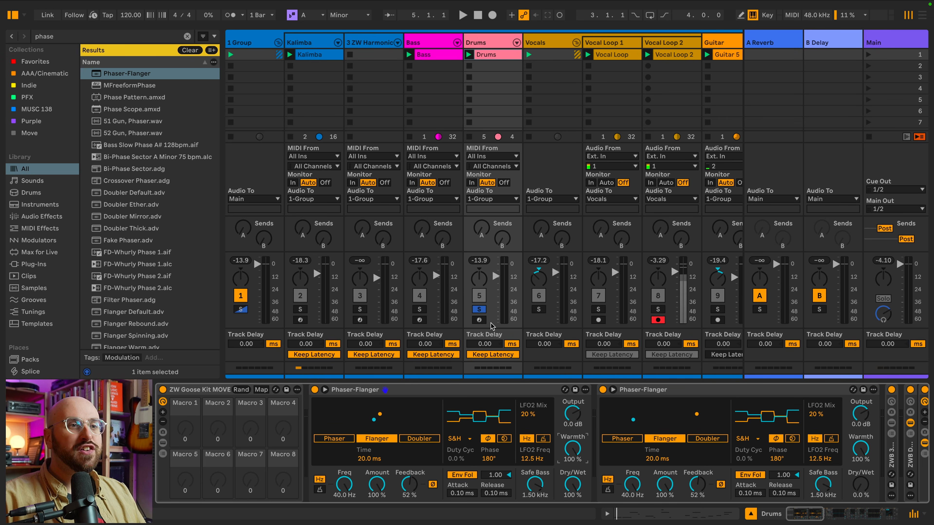
# Step: Unsolo the Drums track, select and solo the Vocals track, and bring its Phaser-Flanger into view
pyautogui.click(479, 309)
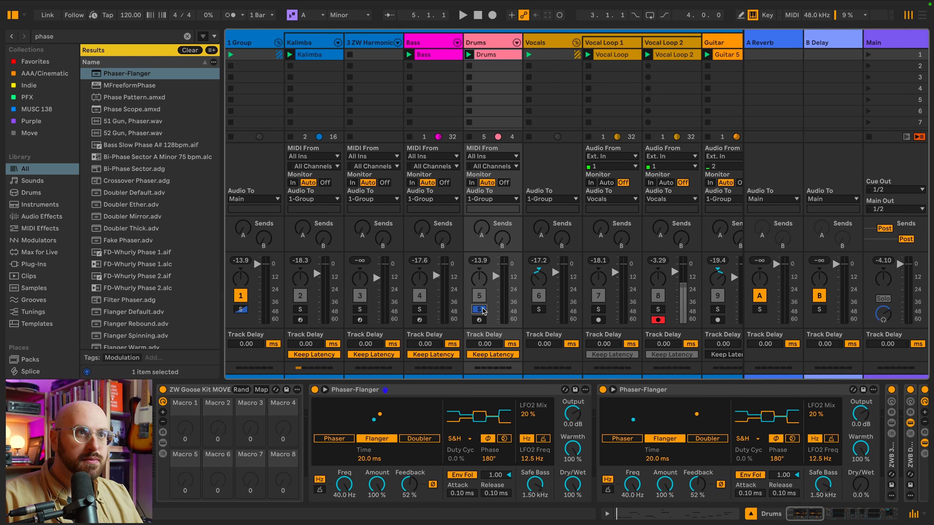
pyautogui.click(555, 55)
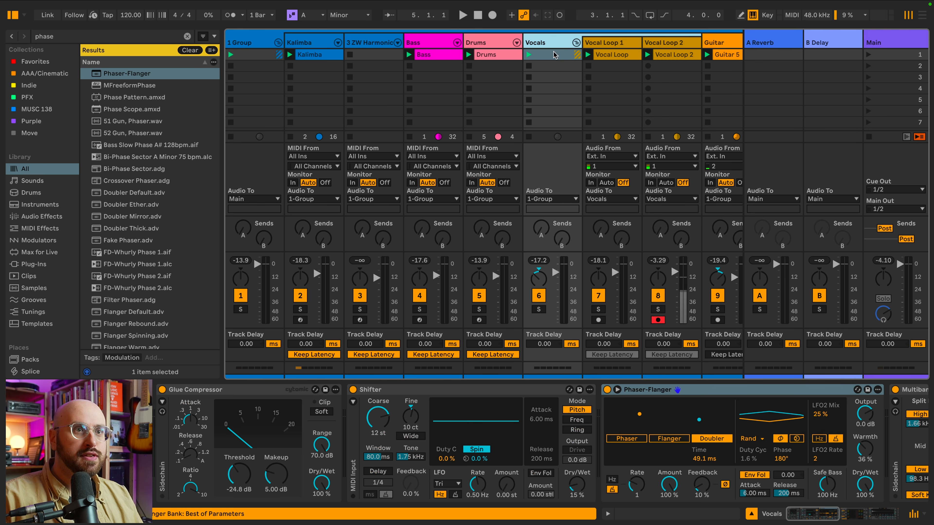
pyautogui.click(539, 309)
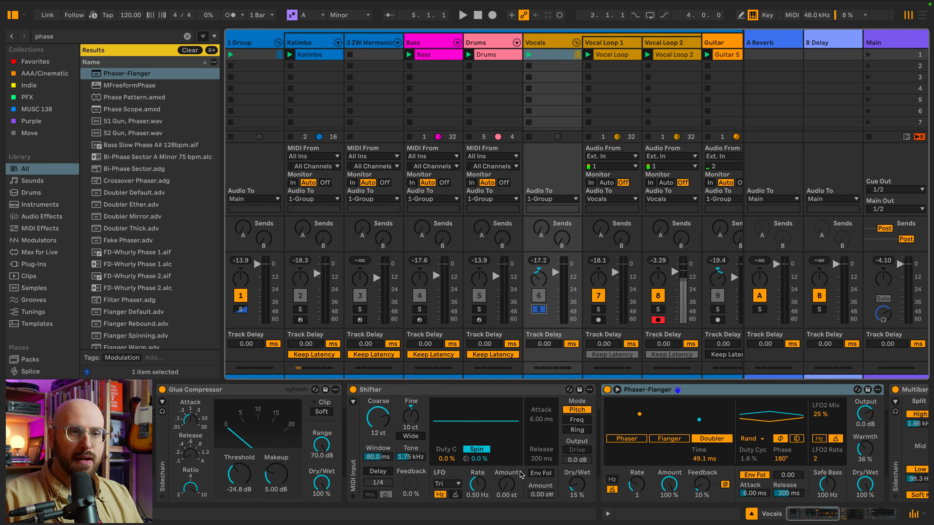
pyautogui.hscroll(3, 522, 474)
pyautogui.hscroll(3, 667, 440)
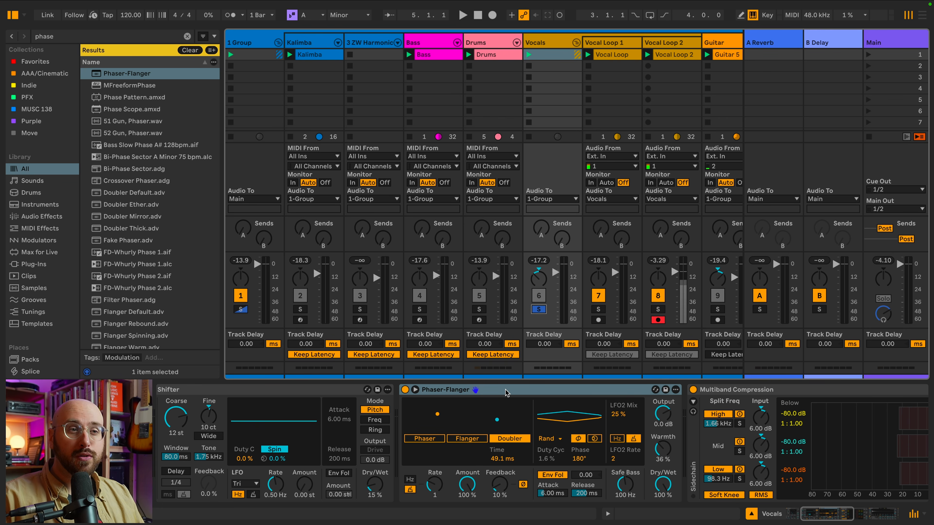
# Step: Audition the soloed vocals with the Vocals track's pan centered, and select its Phaser-Flanger
pyautogui.press('space')
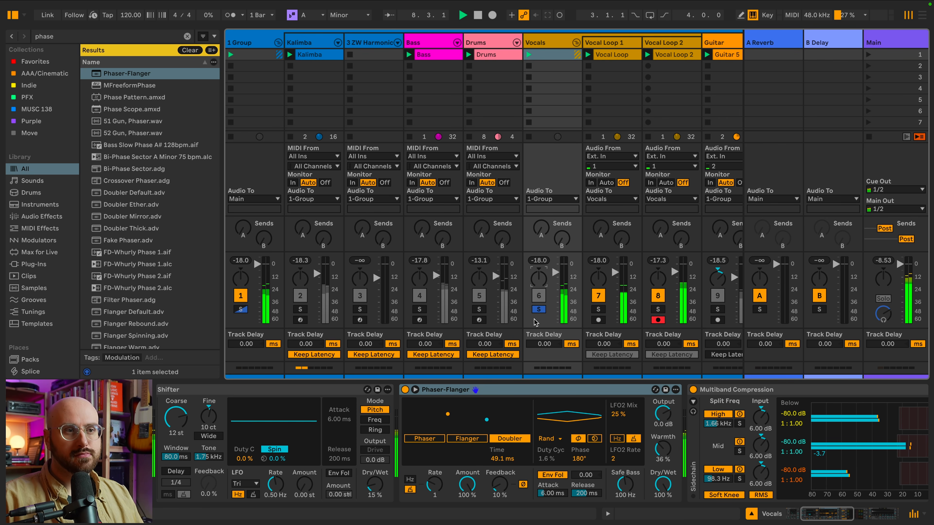
pyautogui.click(503, 401)
pyautogui.press('space')
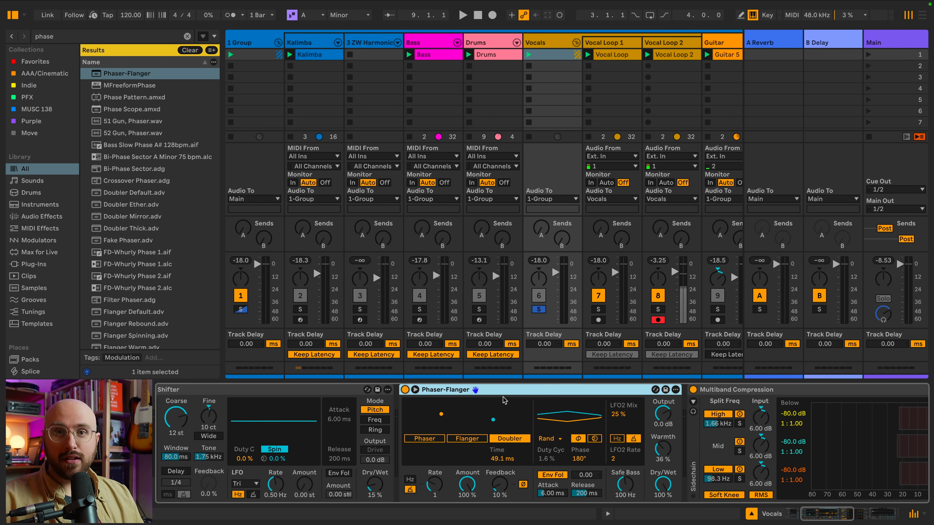
# Step: Bypass and re-enable the existing vocal Phaser-Flanger during playback to compare the sound with and without doubling
pyautogui.press('space')
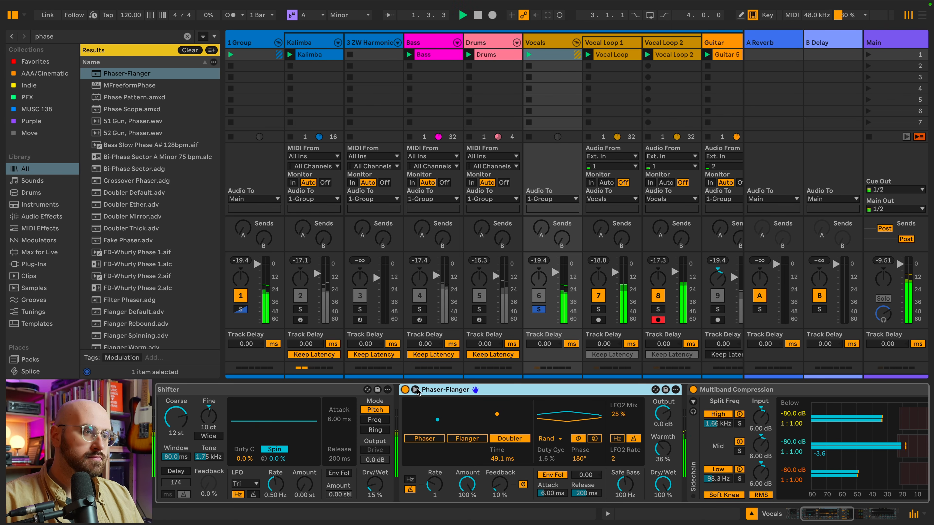
pyautogui.click(405, 390)
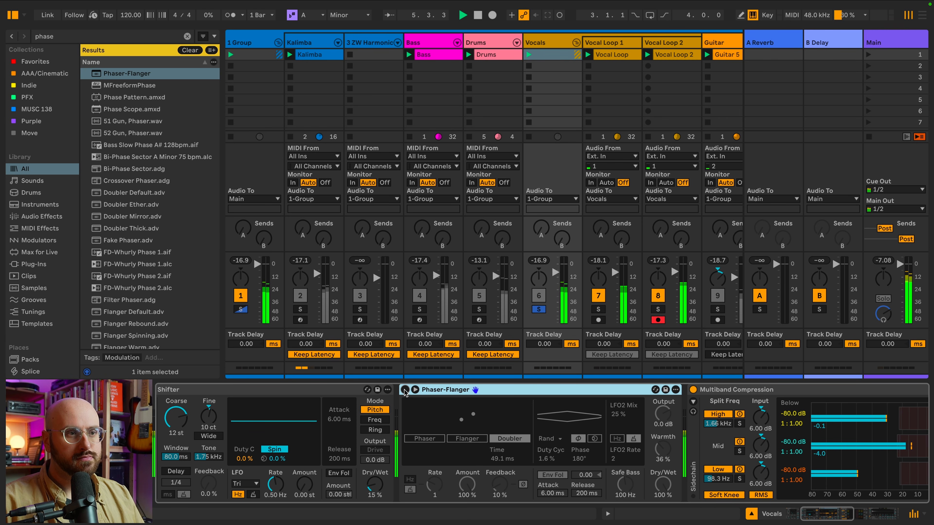
pyautogui.click(405, 389)
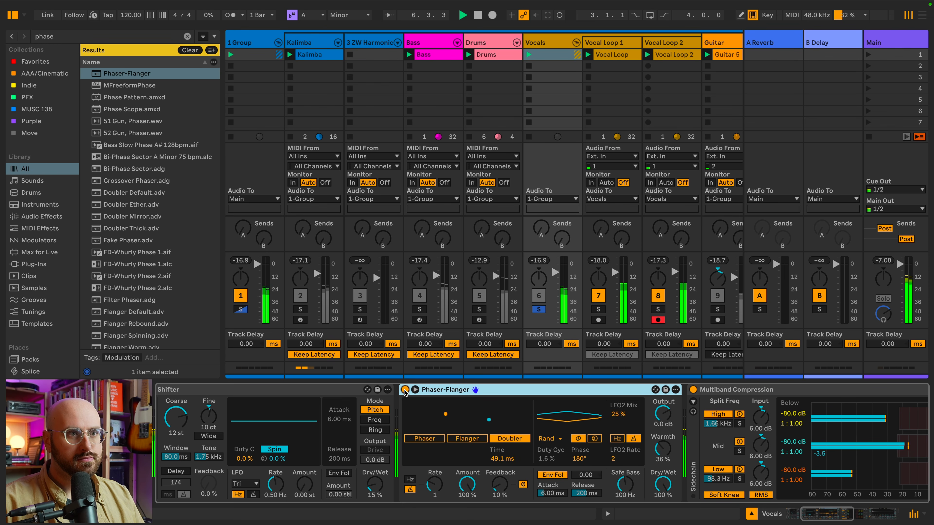
pyautogui.click(405, 389)
pyautogui.click(405, 390)
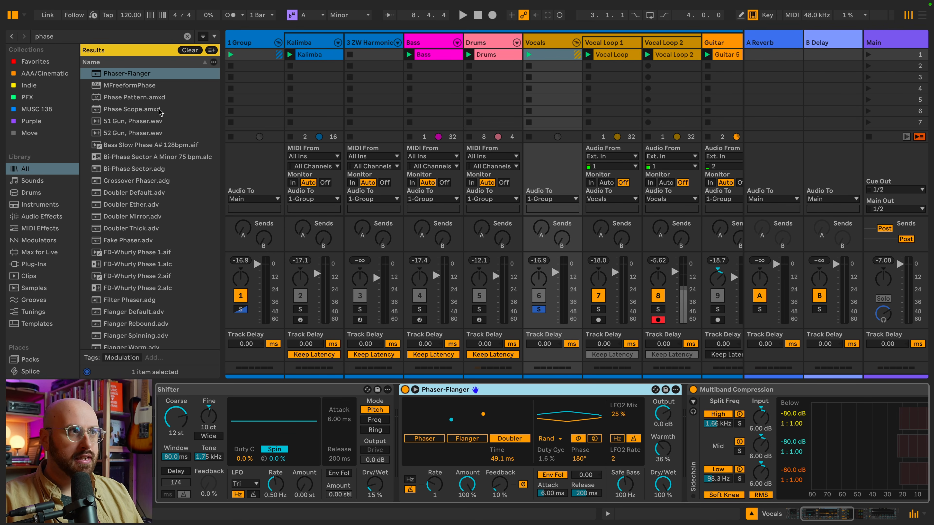
# Step: Insert a new Phaser-Flanger before the existing one on Vocals, and set the original's Dry/Wet to 0%
pyautogui.moveTo(125, 75); pyautogui.dragTo(388, 453)
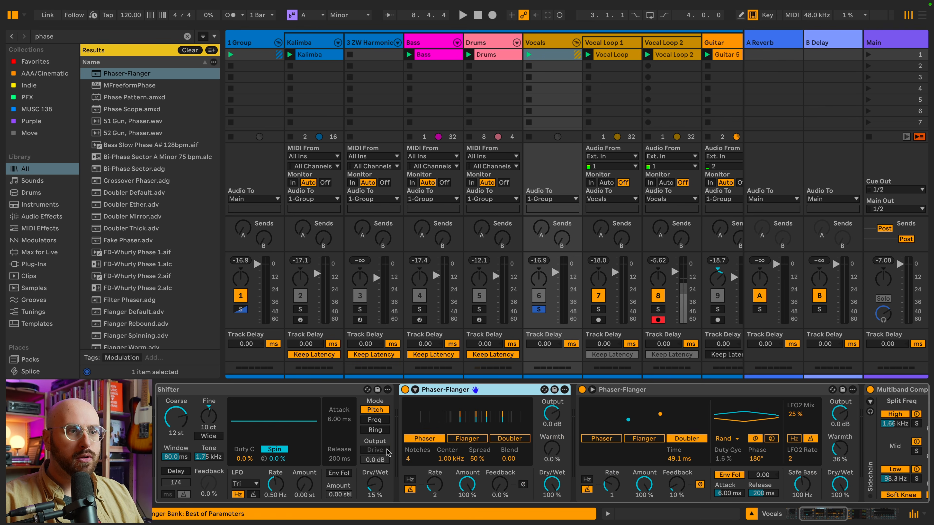
pyautogui.hscroll(3, 503, 442)
pyautogui.moveTo(769, 483); pyautogui.dragTo(769, 522)
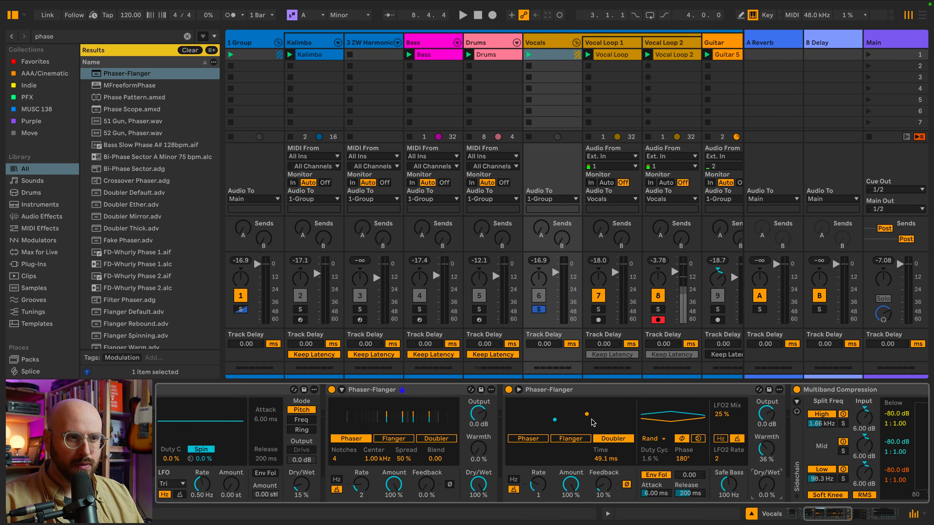
# Step: Switch the new Phaser-Flanger to Doubler mode, set its Time to 20.0 ms and audition the vocals
pyautogui.click(442, 438)
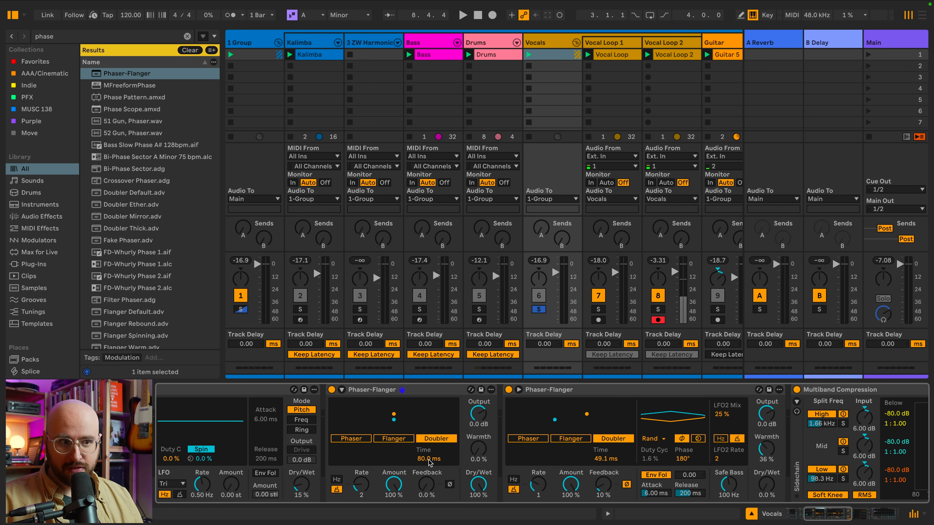
pyautogui.moveTo(429, 459); pyautogui.dragTo(430, 460)
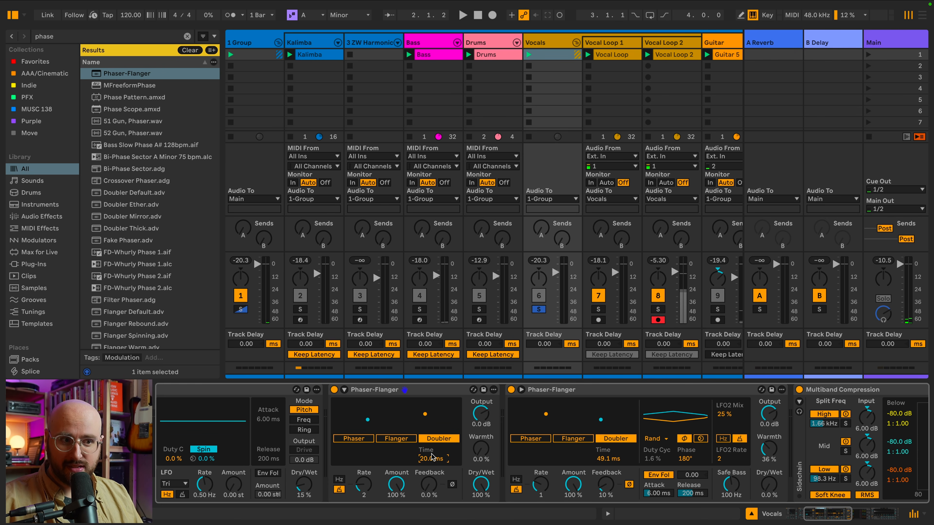
pyautogui.press('space')
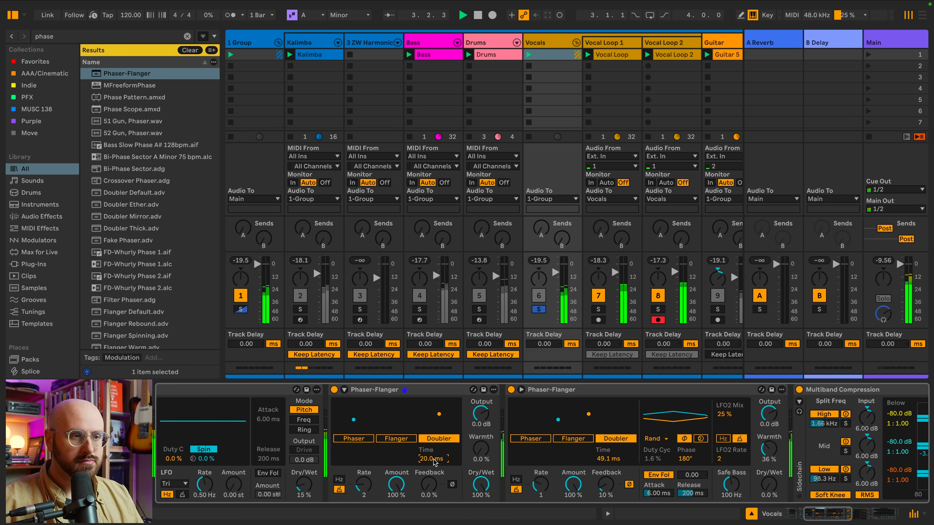
pyautogui.press('space')
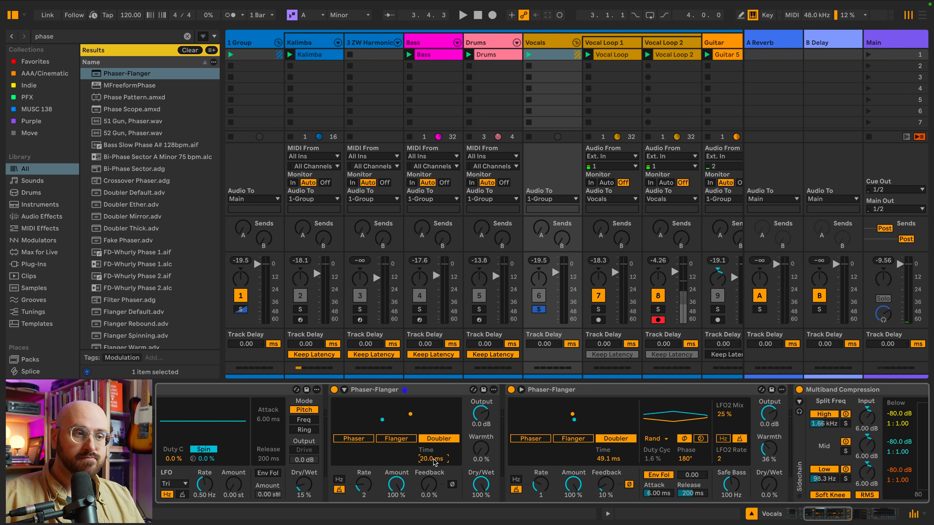
# Step: Audition the new doubler with Time raised to 79.9 ms and 150 ms during playback
pyautogui.press('space')
pyautogui.moveTo(432, 459)
pyautogui.mouseDown()
pyautogui.moveTo(431, 450)
pyautogui.moveTo(438, 464)
pyautogui.mouseUp()
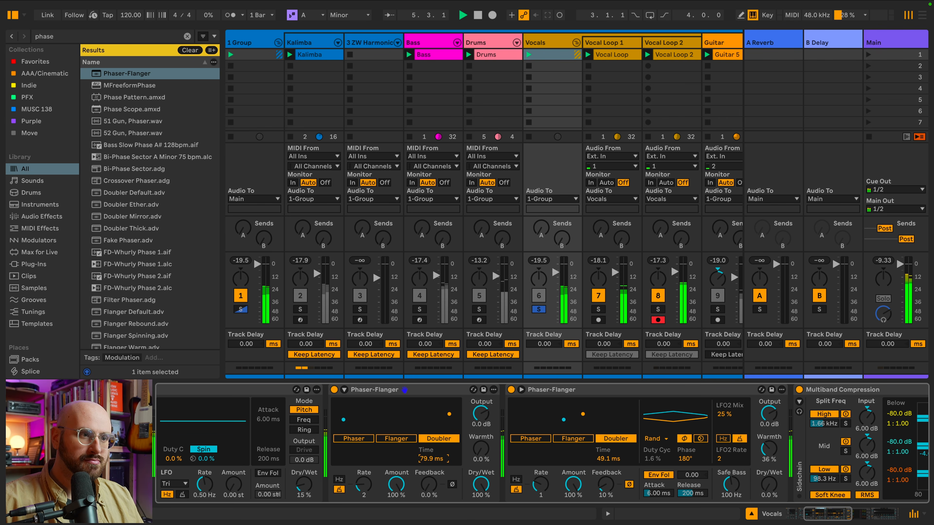
pyautogui.moveTo(432, 458); pyautogui.dragTo(431, 440)
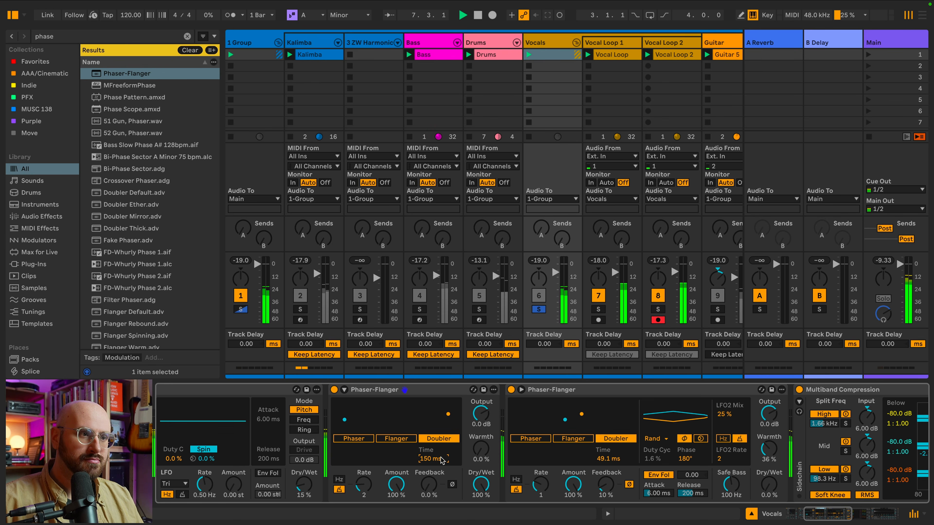
# Step: Compare the new doubler's Amount at 0% and 22% during playback, with Time lowered to 96.5 ms
pyautogui.moveTo(401, 483); pyautogui.dragTo(401, 517)
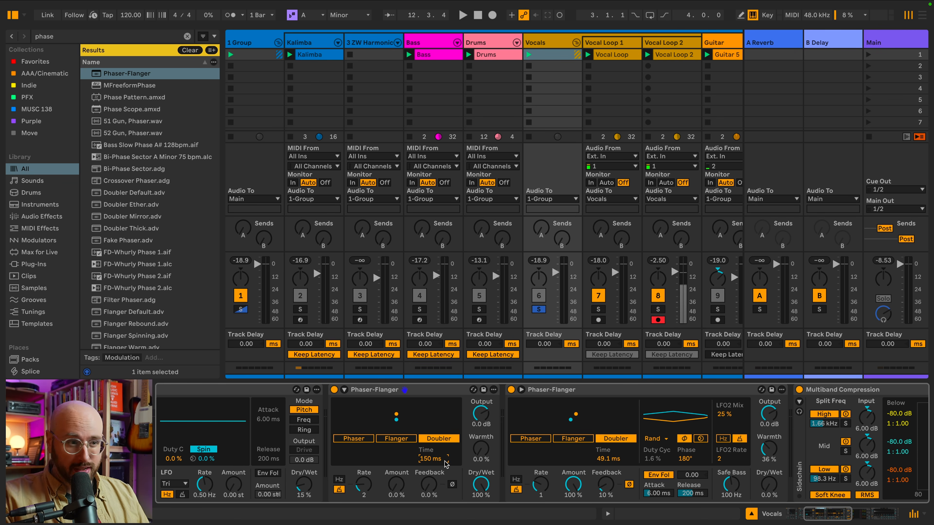
pyautogui.press('space')
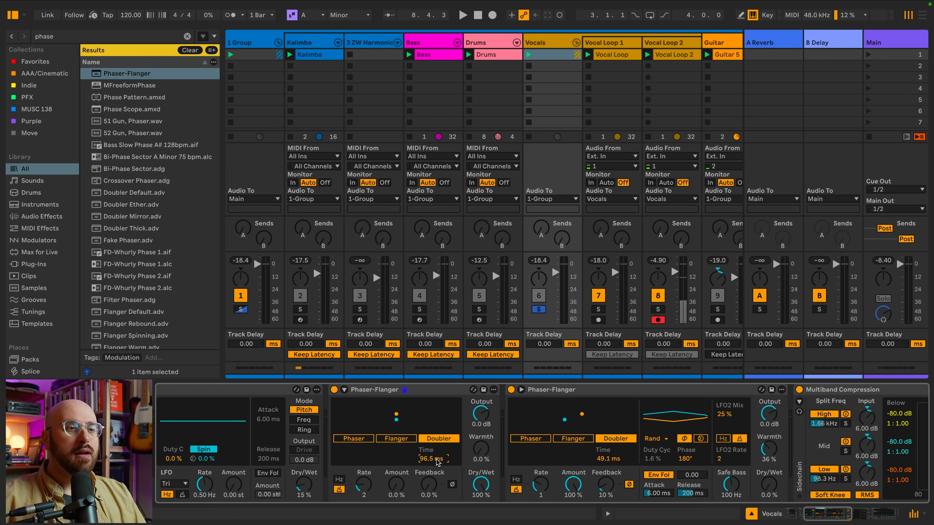
pyautogui.moveTo(396, 485); pyautogui.dragTo(397, 480)
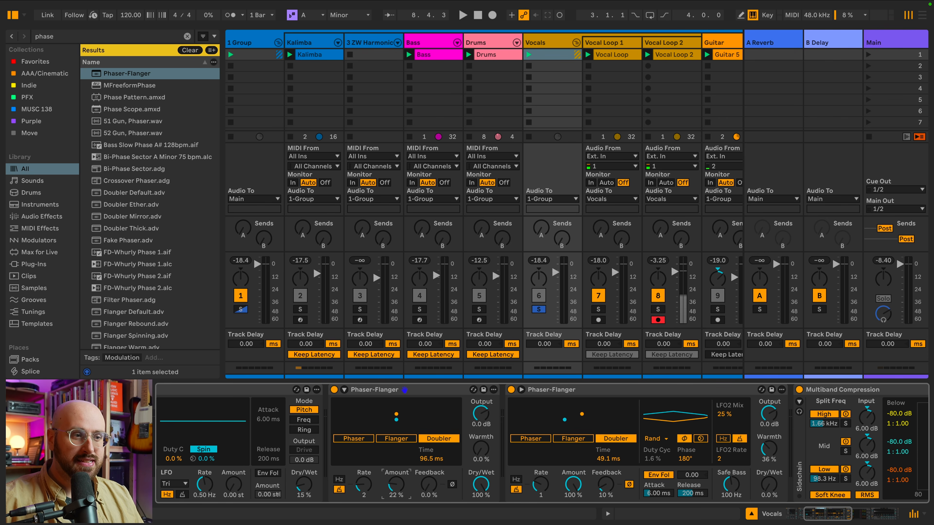
pyautogui.press('space')
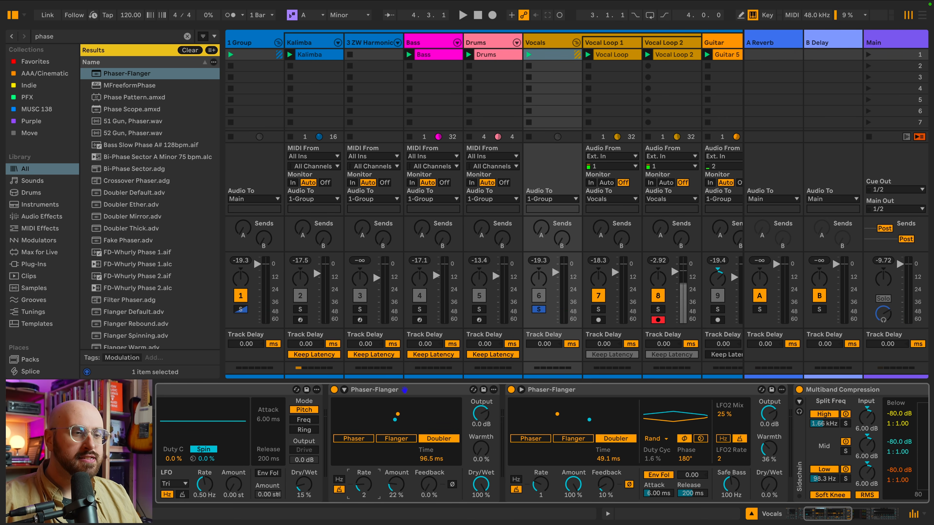
# Step: Set the new doubler's Rate to 1, Amount to 100% and Time to 49.1 ms, and play the vocals
pyautogui.moveTo(363, 484); pyautogui.dragTo(424, 478)
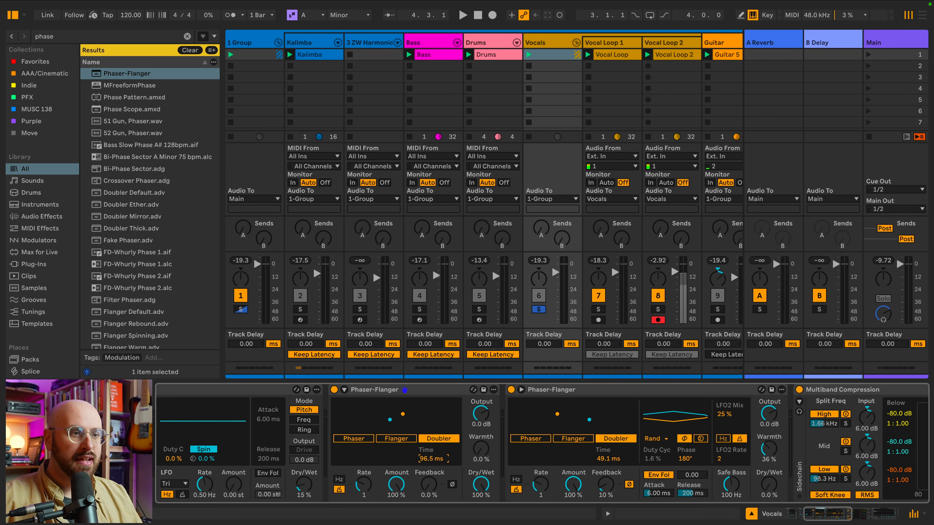
pyautogui.write('49')
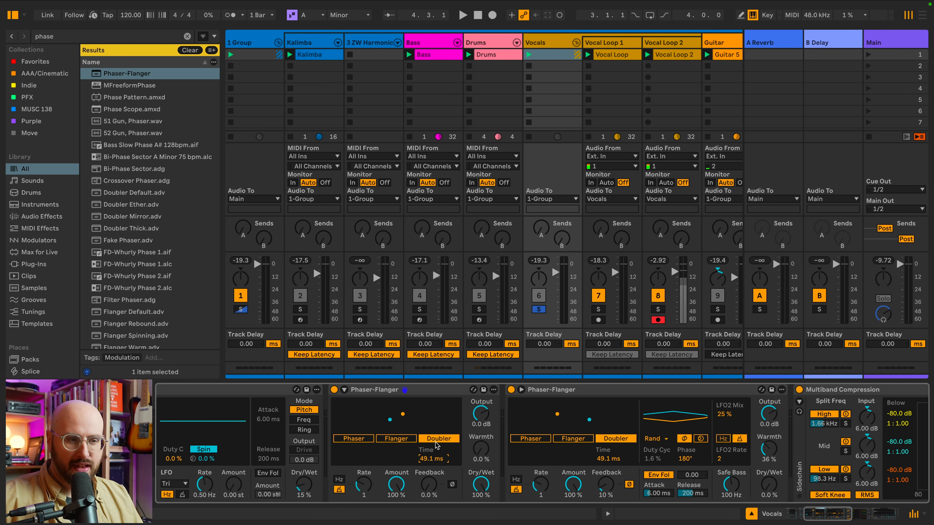
pyautogui.press('space')
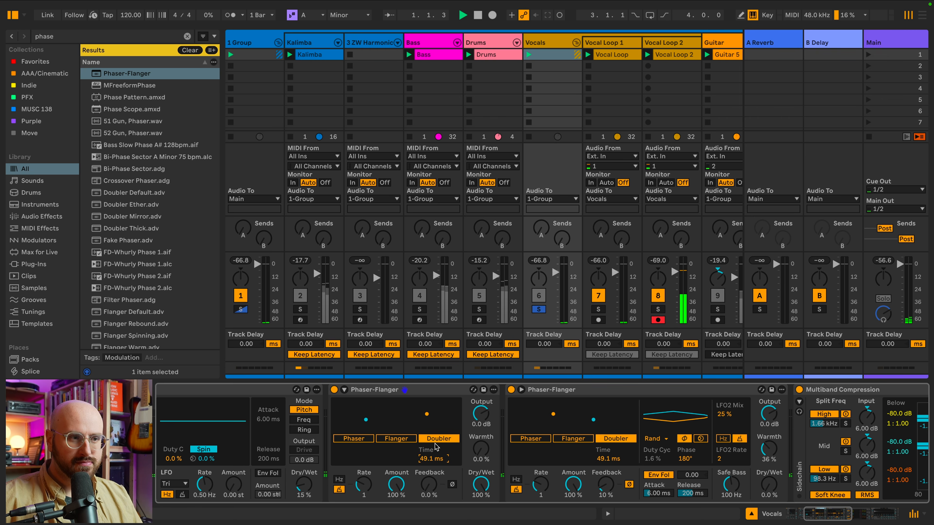
# Step: Set the new doubler's Feedback to 10% and invert the feedback phase
pyautogui.click(429, 478)
pyautogui.write('10')
pyautogui.press('Return')
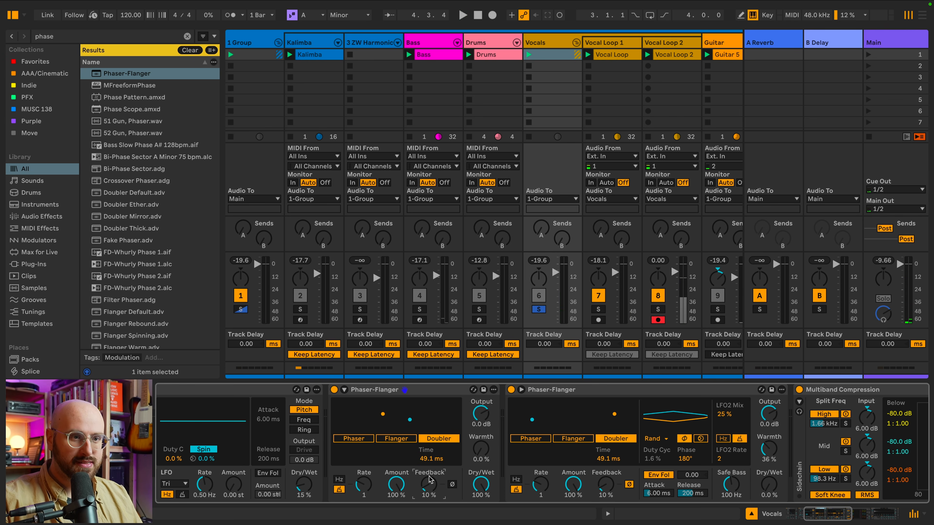
pyautogui.click(453, 485)
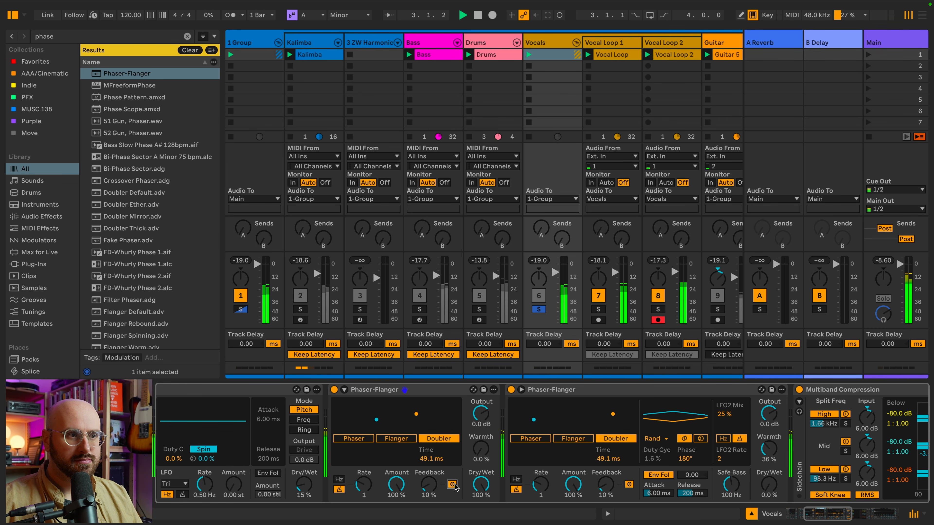
# Step: Expand the new doubler's modulation settings, and set the LFO waveform to Random, LFO2 Mix to 25% and Warmth to 36%
pyautogui.click(344, 389)
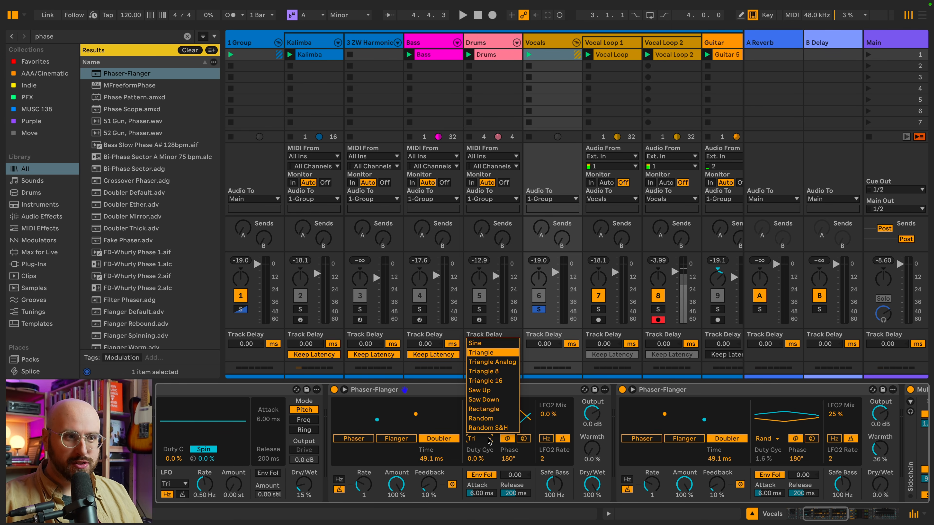
pyautogui.click(489, 420)
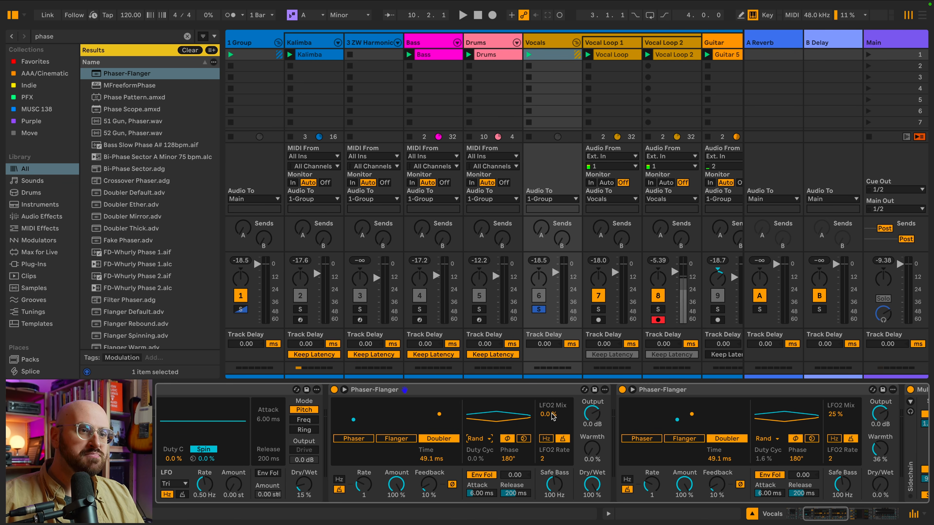
pyautogui.write('25')
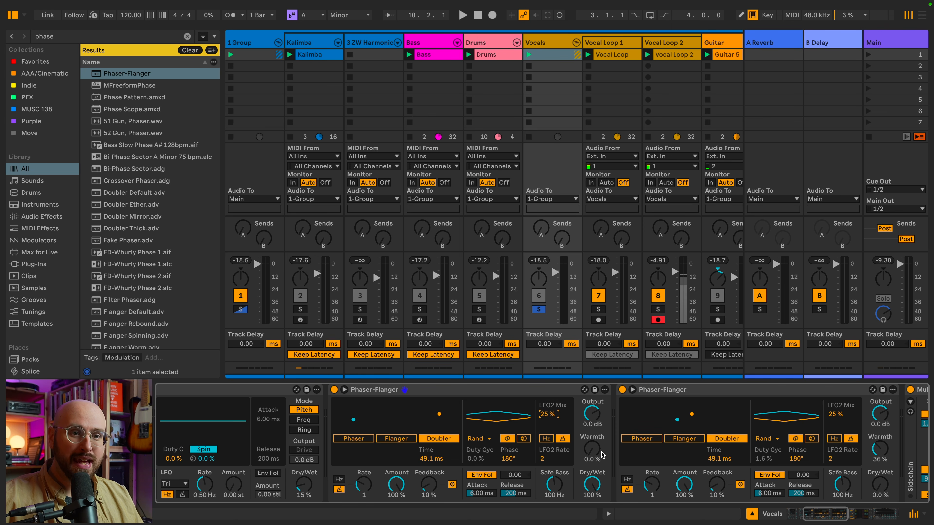
pyautogui.write('36')
pyautogui.press('Return')
# Step: Play the vocals and toggle the new doubler off and on to compare the finished effect
pyautogui.press('space')
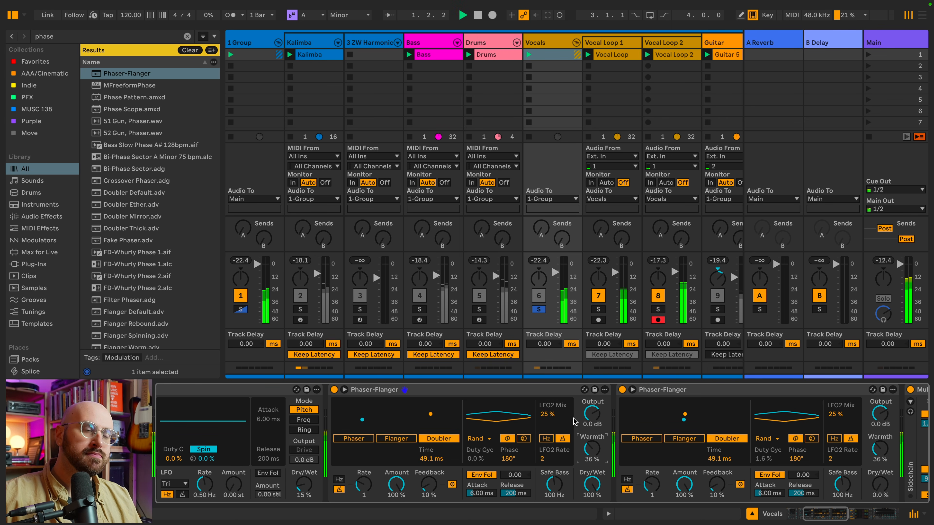
pyautogui.click(334, 390)
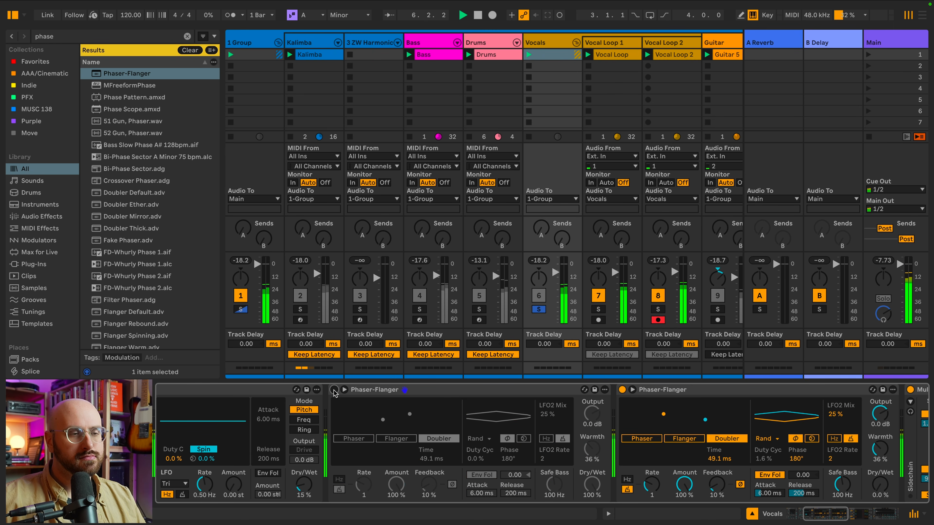
pyautogui.click(334, 390)
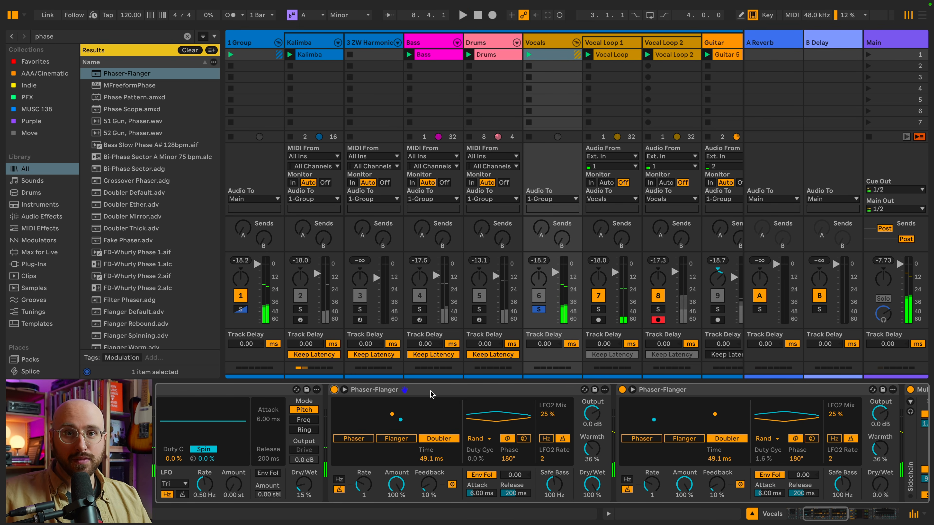
# Step: Restore the Vocals track's panning, unsolo the track, hide the browser and play the full mix
pyautogui.hscroll(1, 427, 399)
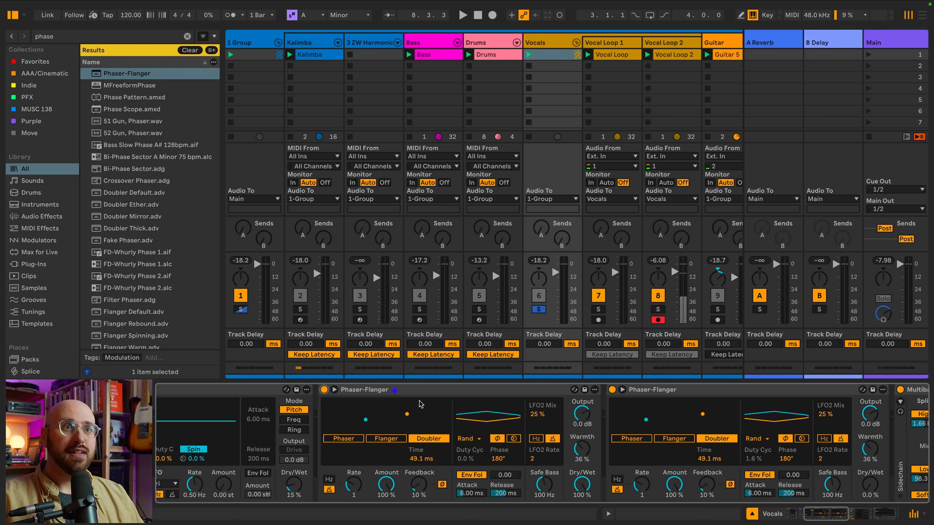
pyautogui.click(539, 279)
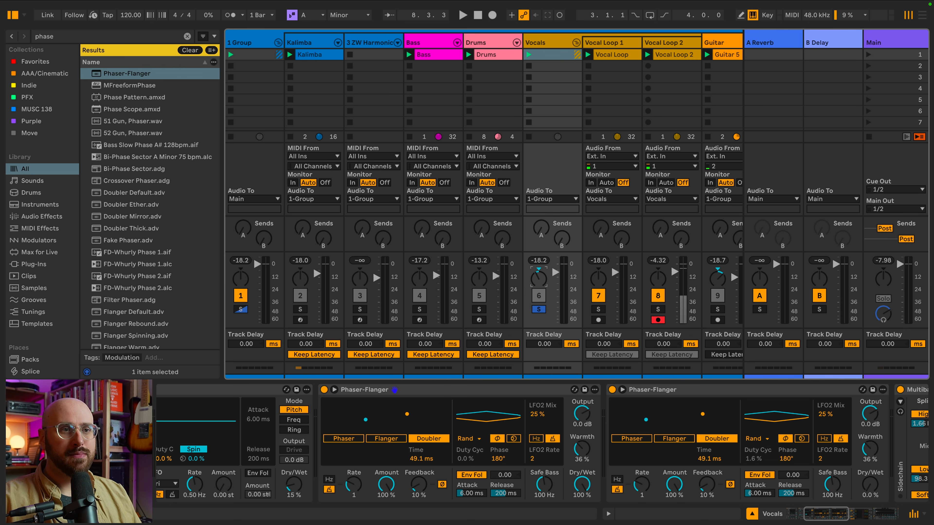
pyautogui.click(537, 310)
pyautogui.click(537, 310)
pyautogui.press('super+alt+b')
pyautogui.press('space')
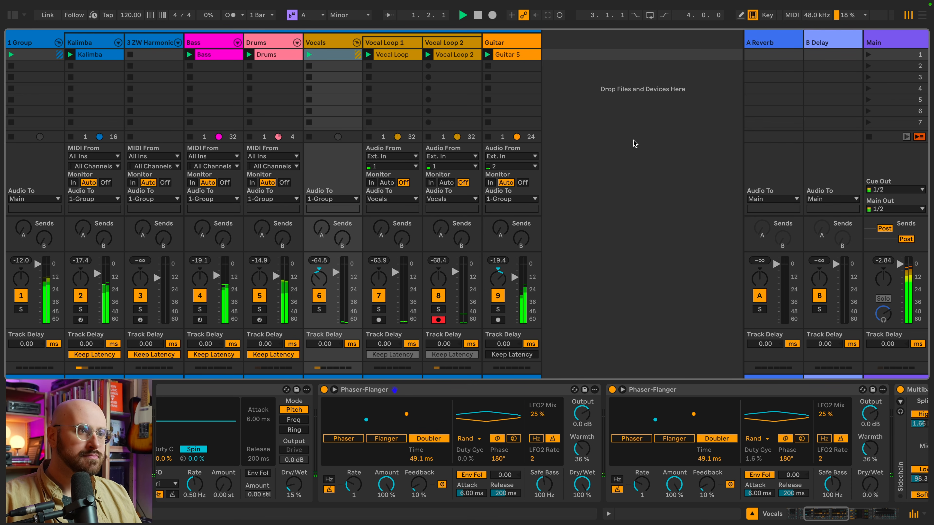